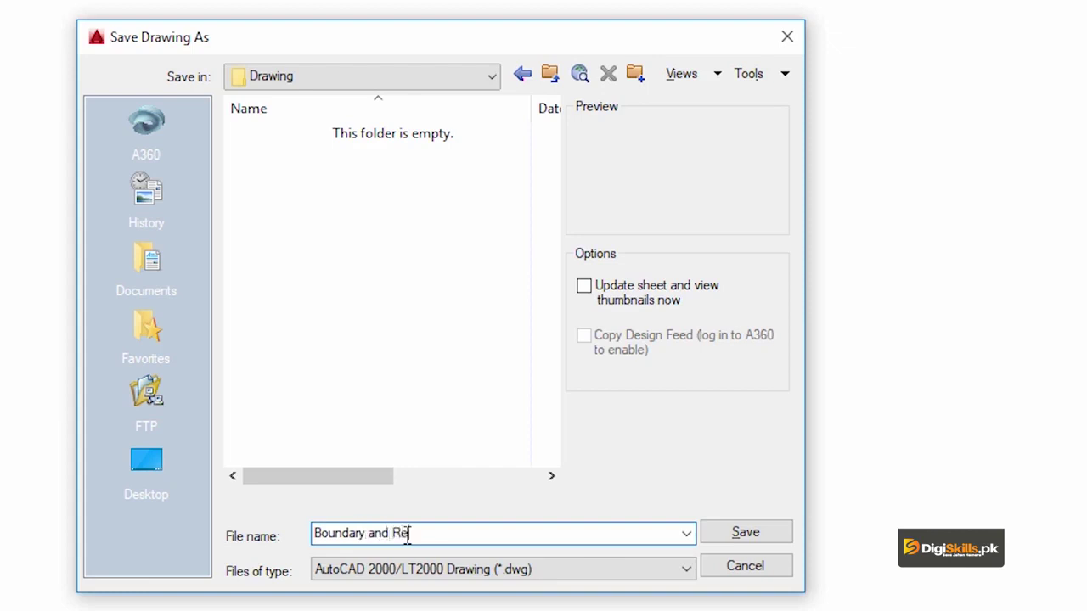
Complete the file name 'Boundary and Region command in AutoCAD' and save the drawing
text(ion)
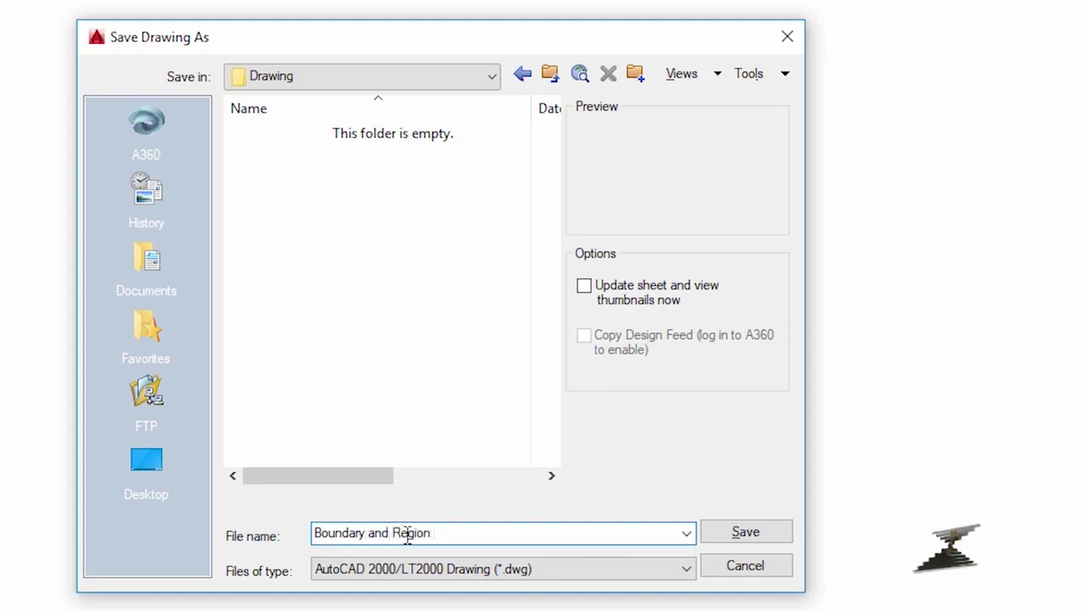
text( cokmmnad)
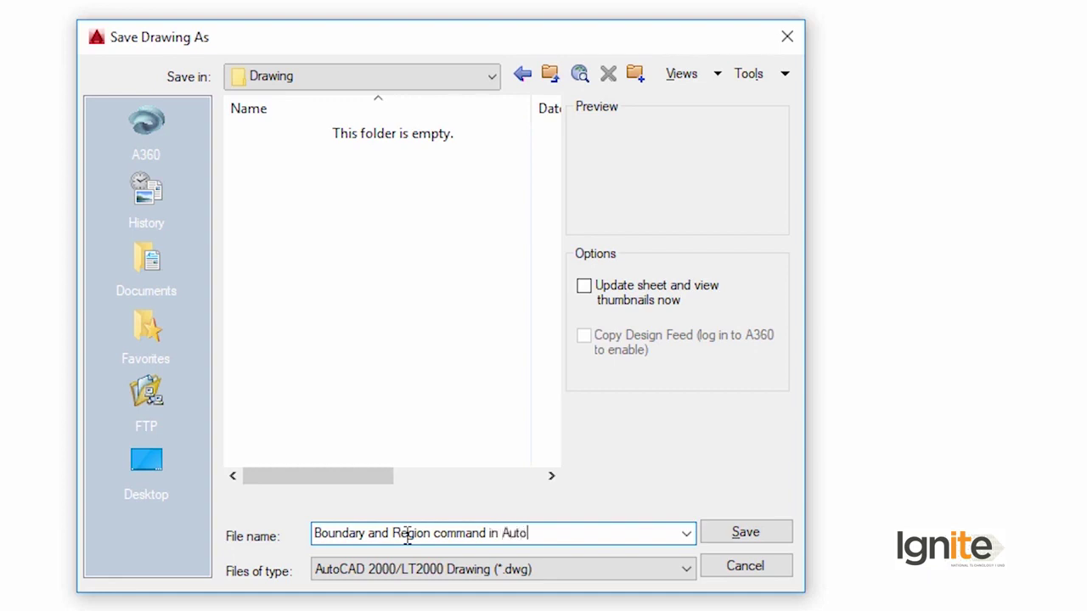
text(CAD)
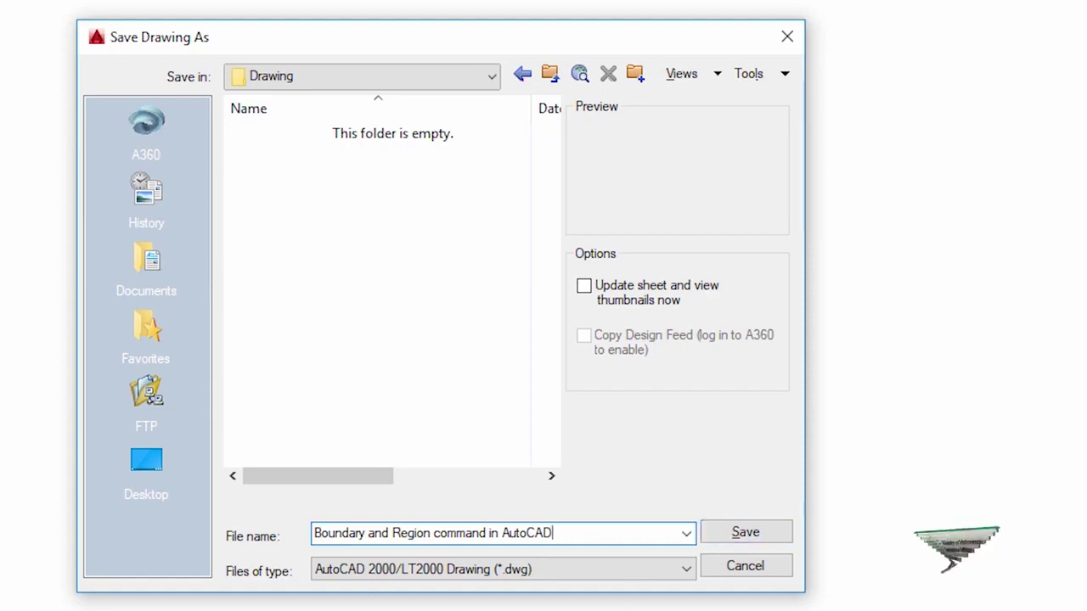
click(746, 533)
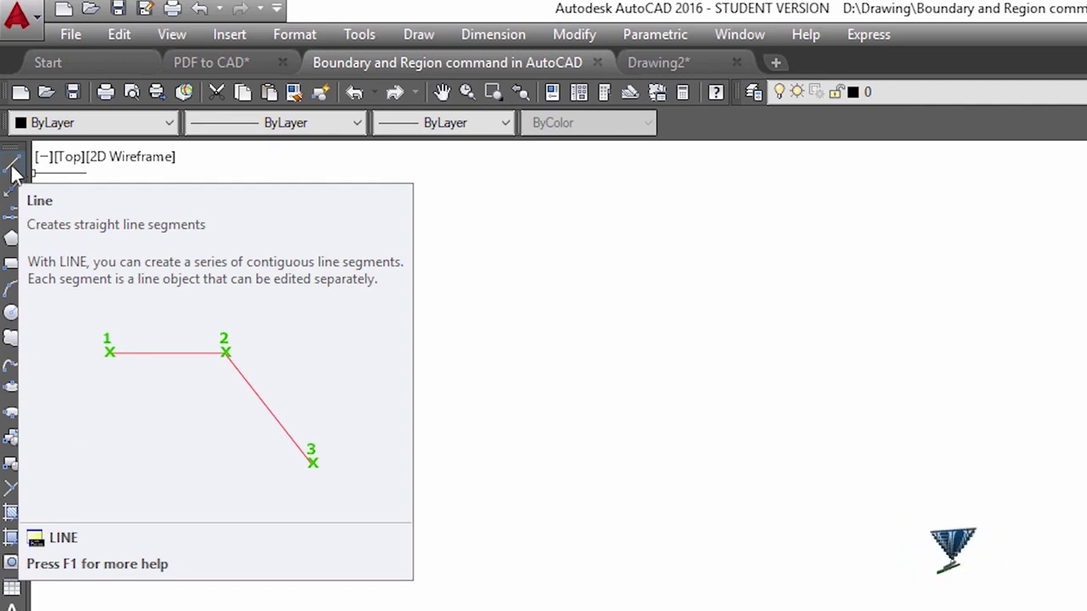
text(bo)
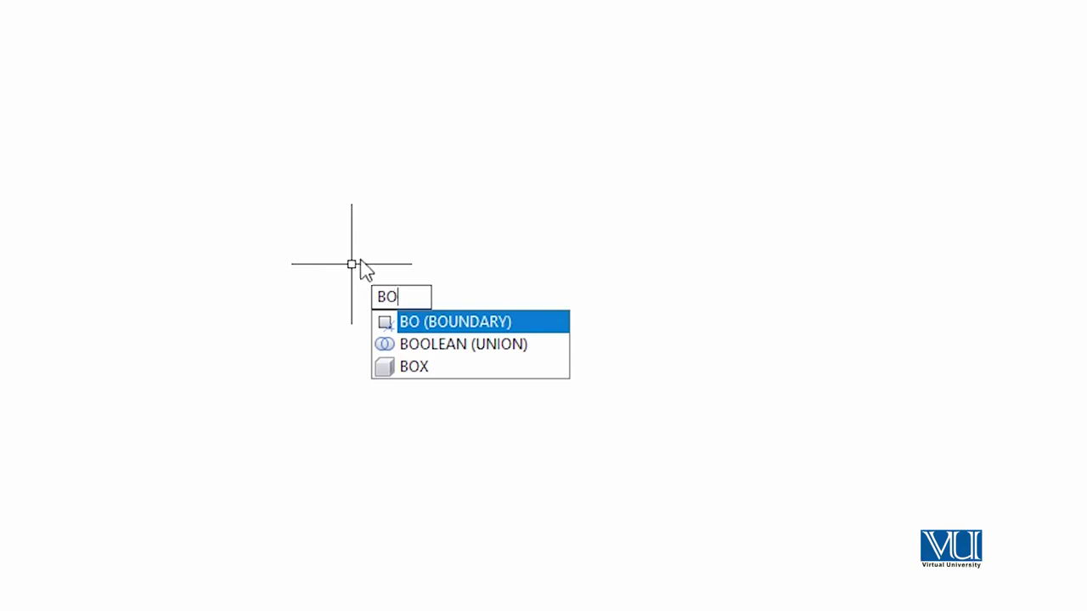
key(Escape)
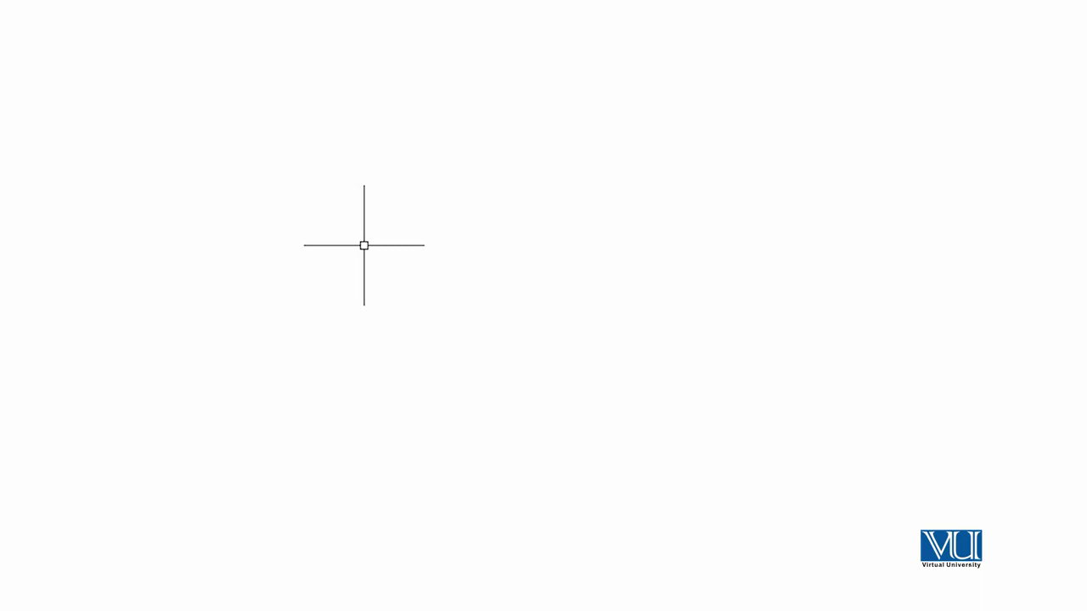
text(bo)
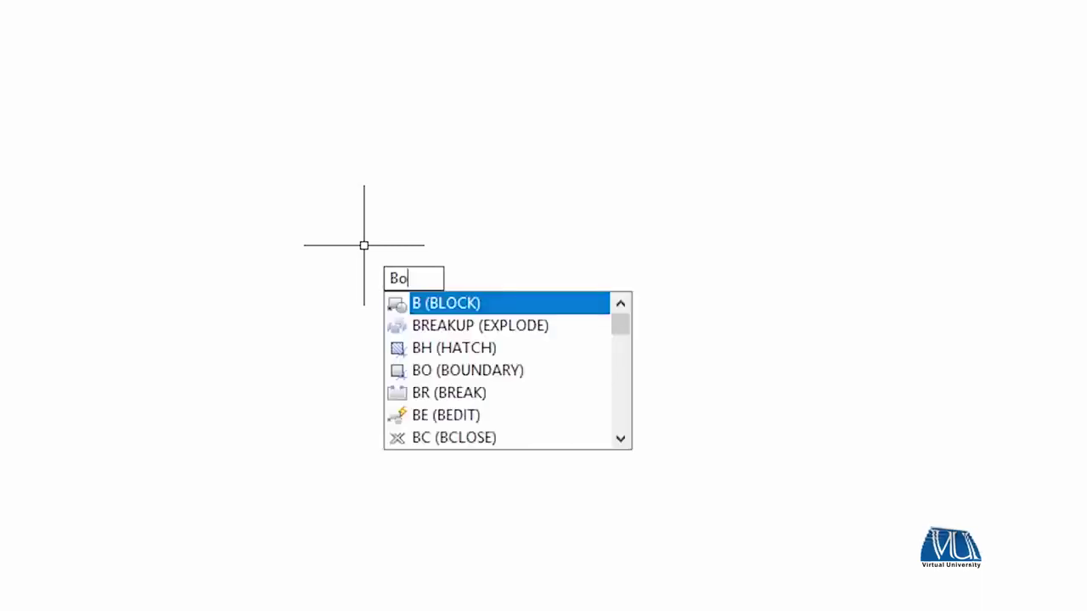
key(Return)
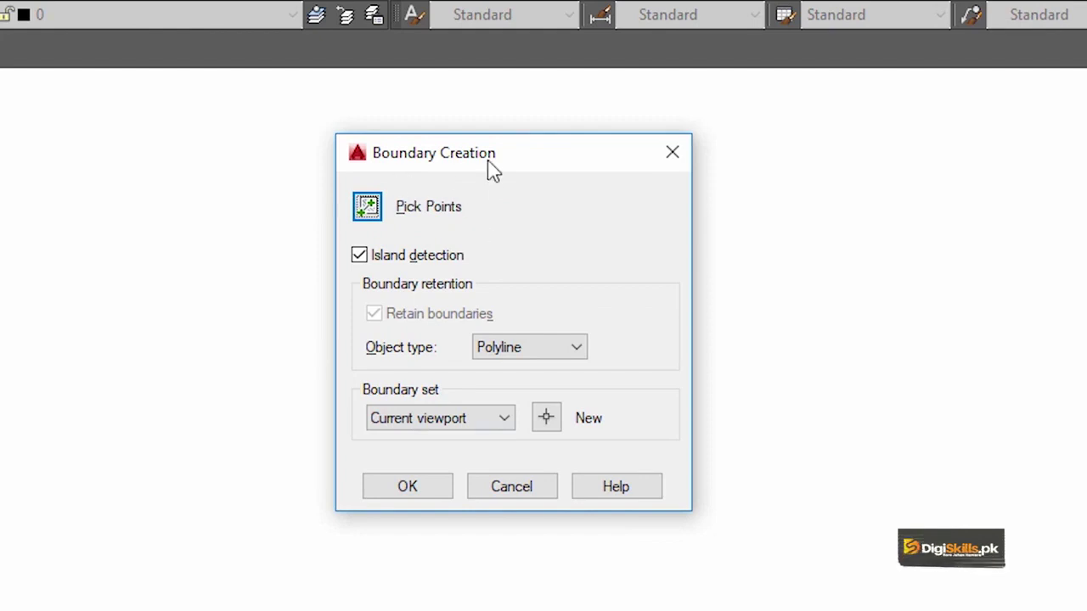
click(368, 208)
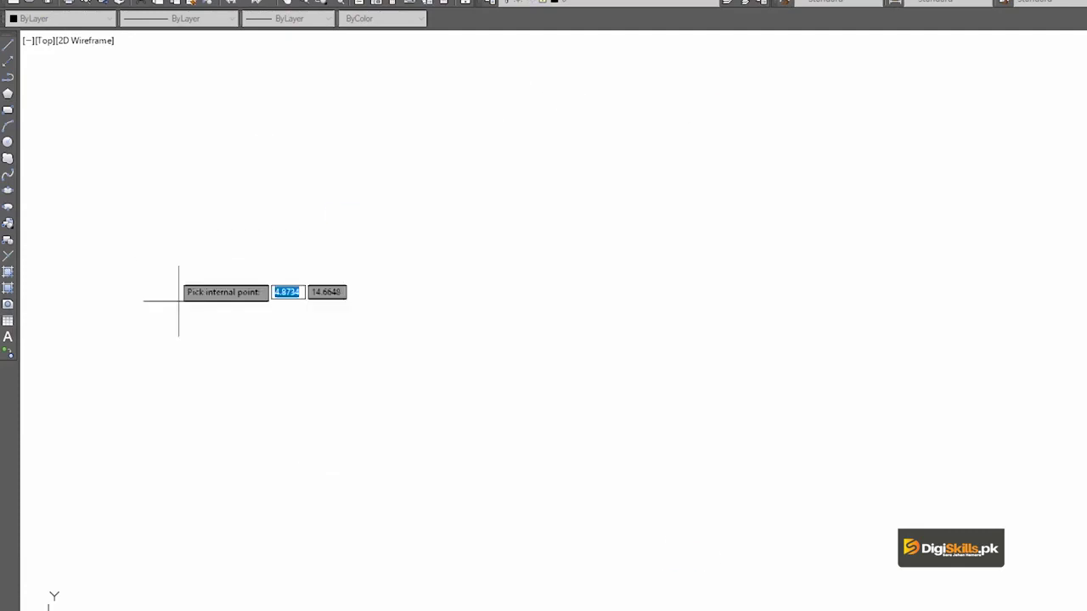
key(Return)
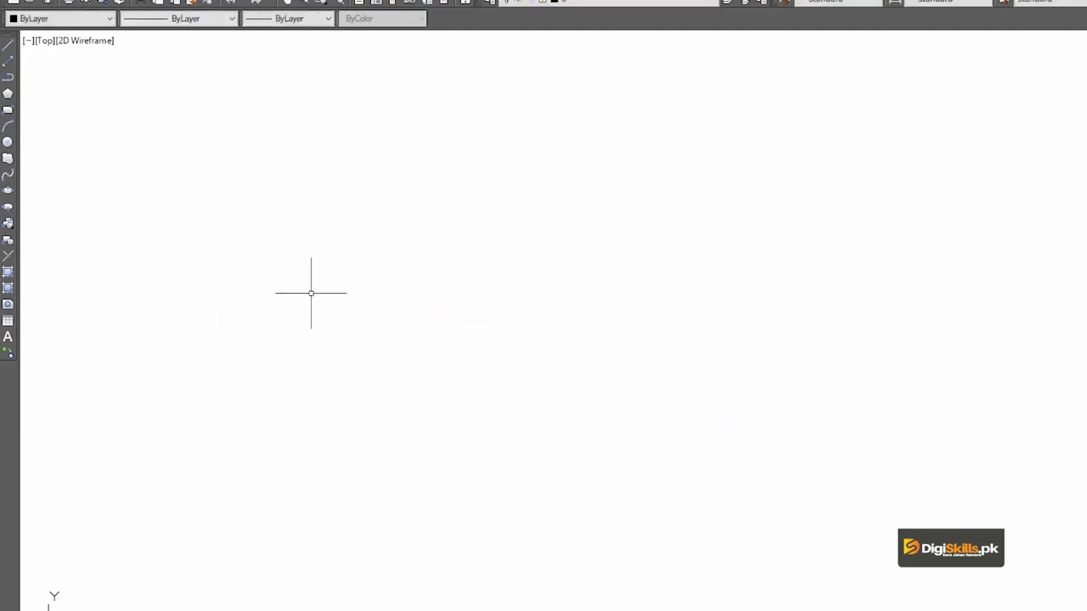
Draw three connected lines as a triangle, ending the third side short of the first corner
click(8, 48)
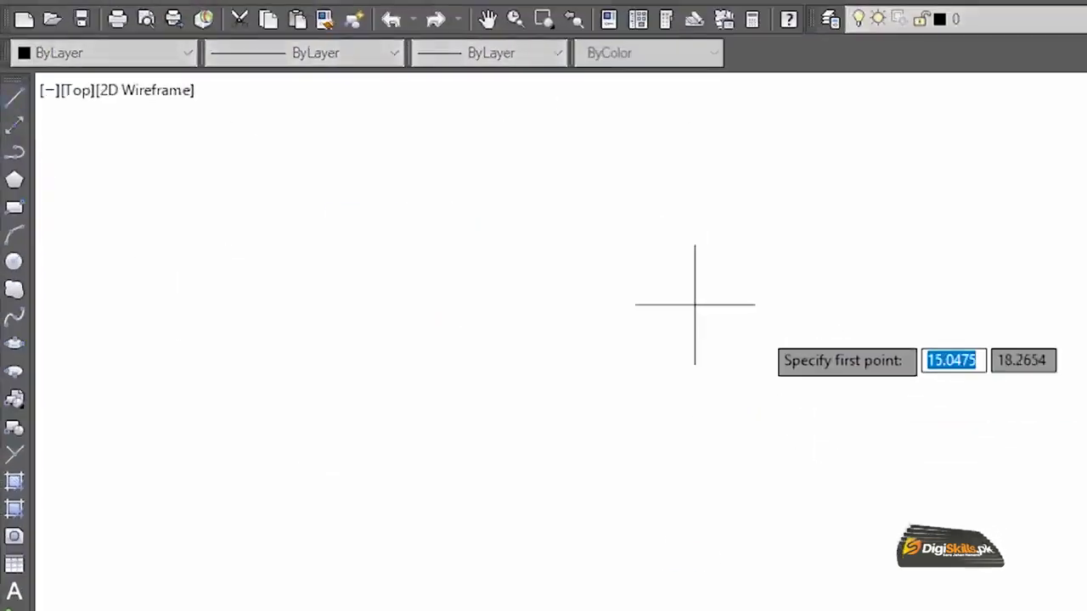
click(408, 166)
click(801, 230)
click(427, 480)
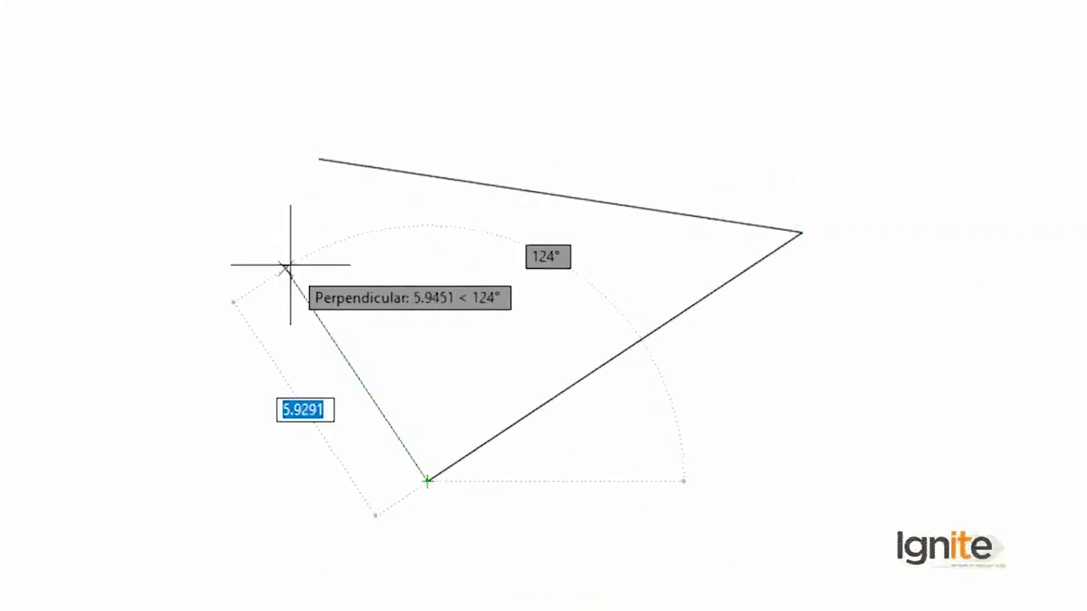
click(299, 253)
key(Return)
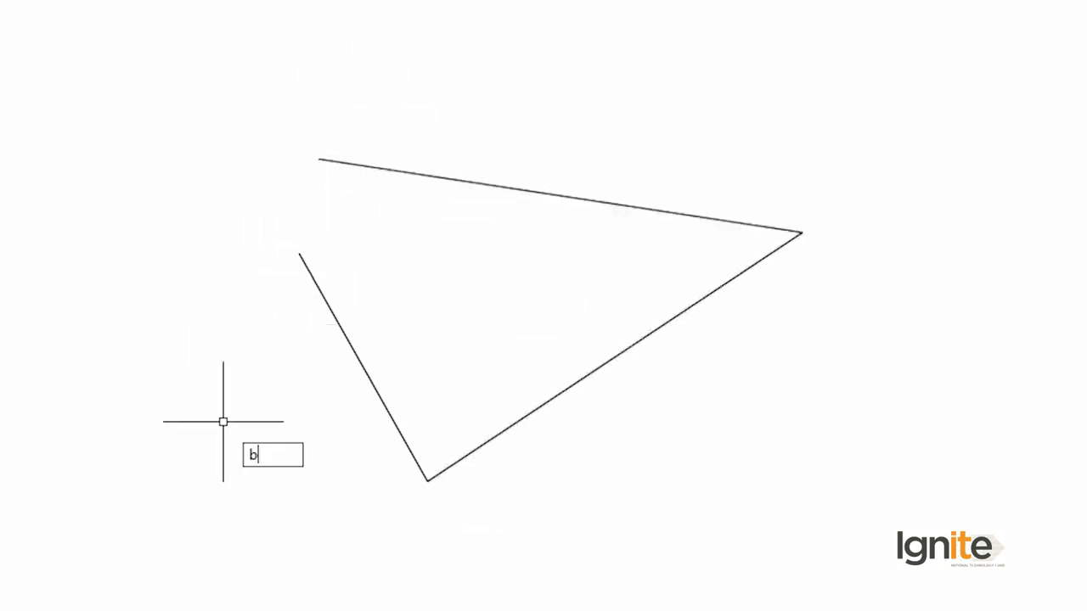
text(o)
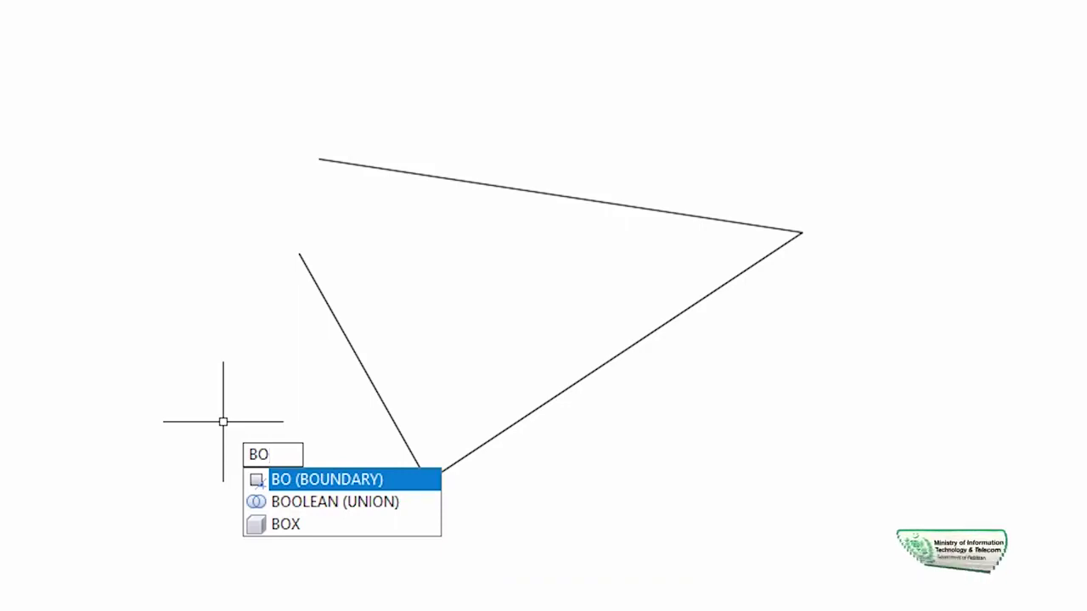
key(Return)
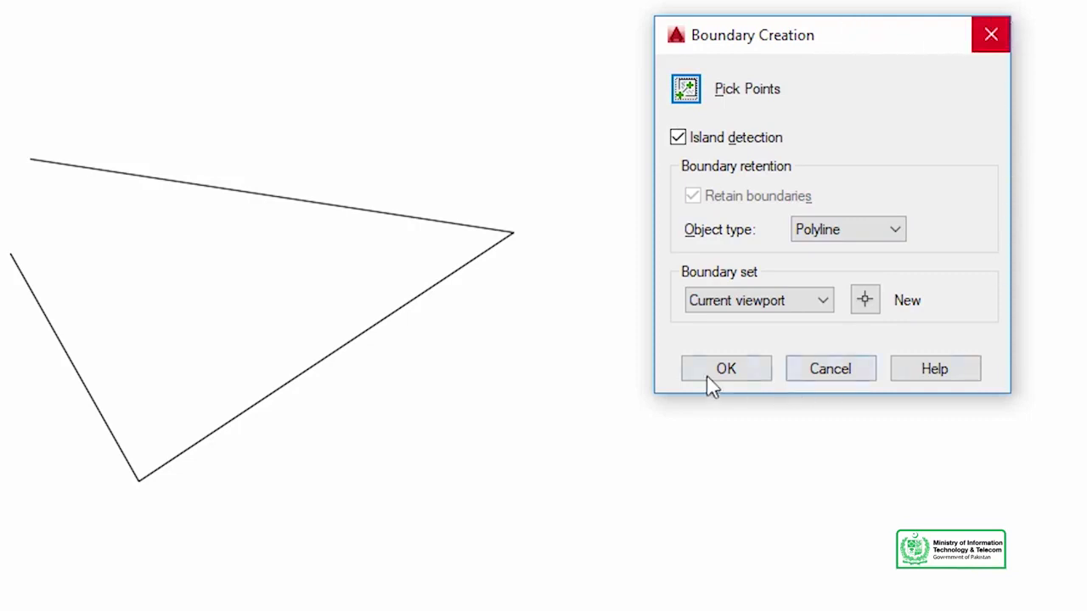
click(687, 89)
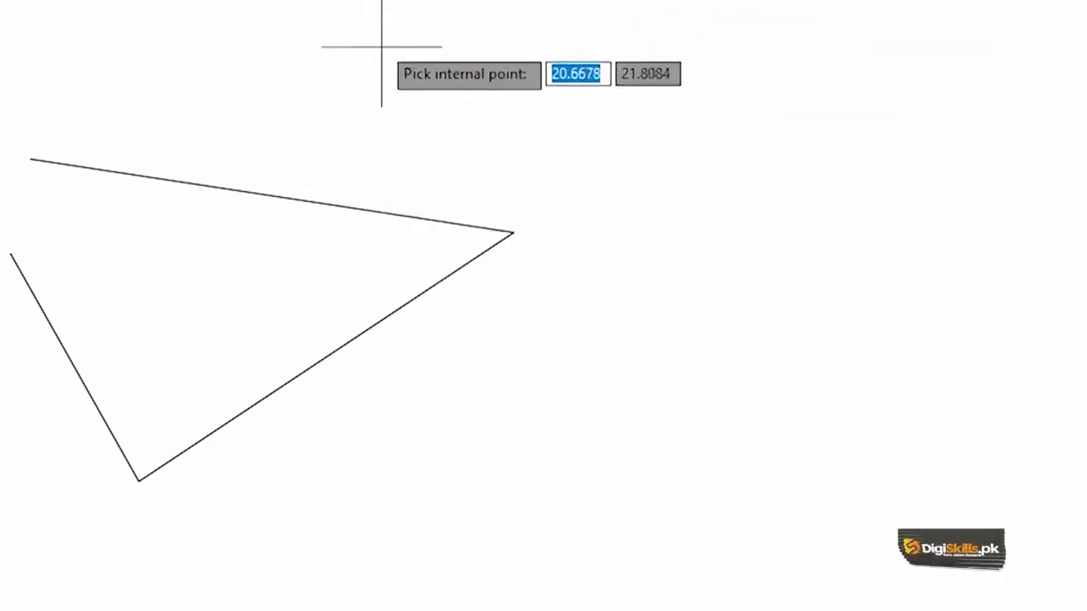
click(389, 85)
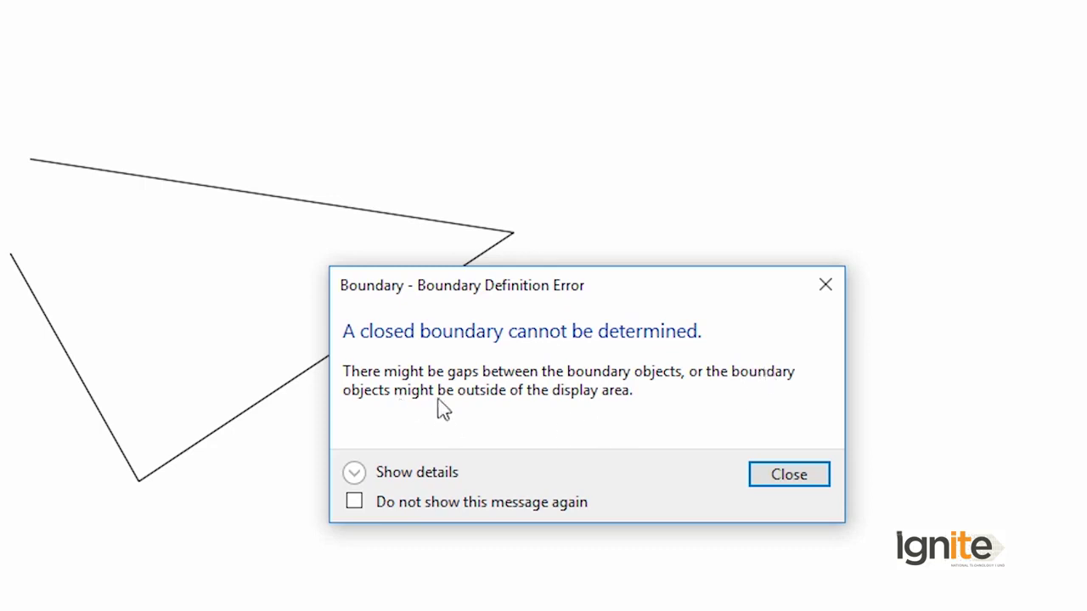
click(805, 480)
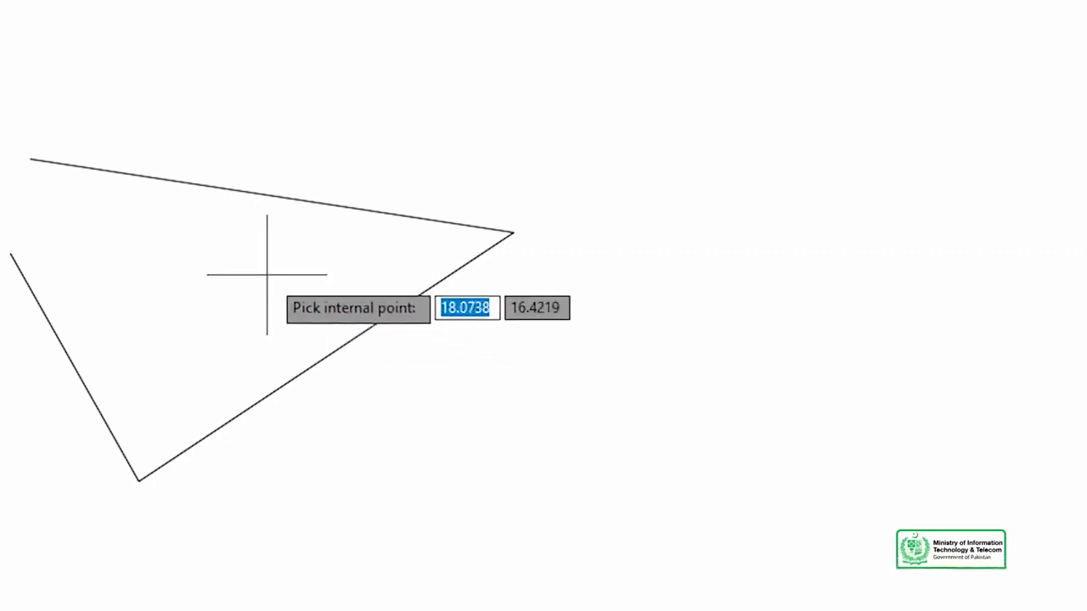
click(208, 283)
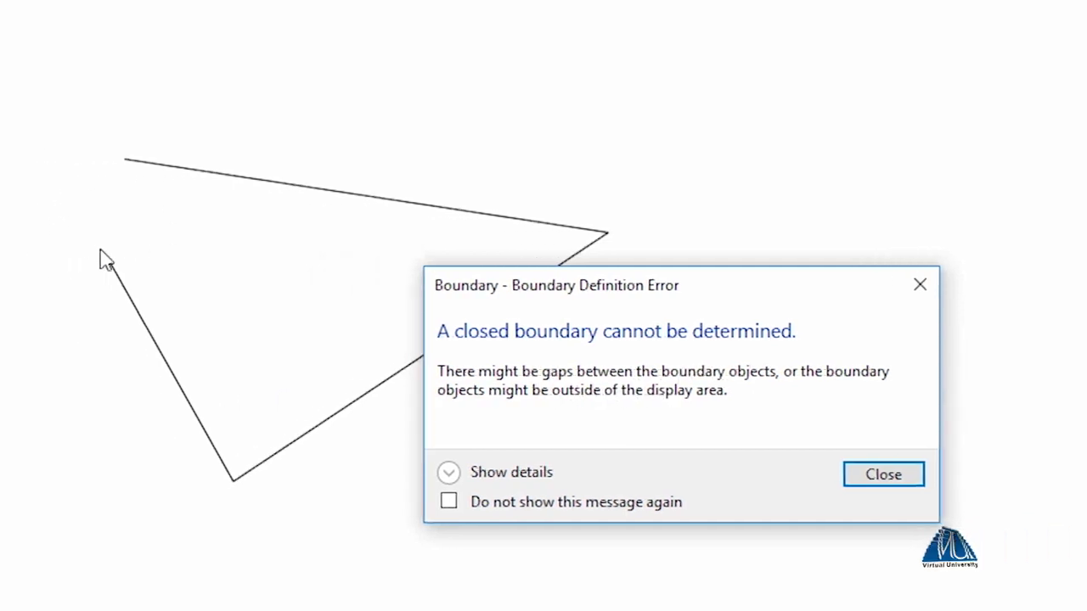
click(883, 475)
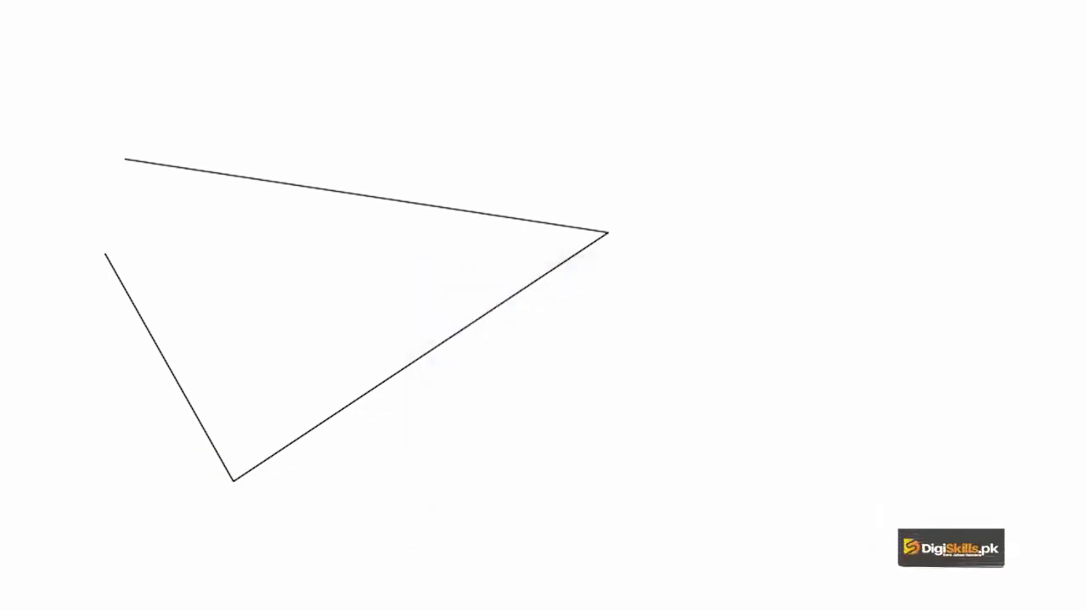
key(l)
key(Return)
click(809, 165)
click(1086, 274)
click(969, 469)
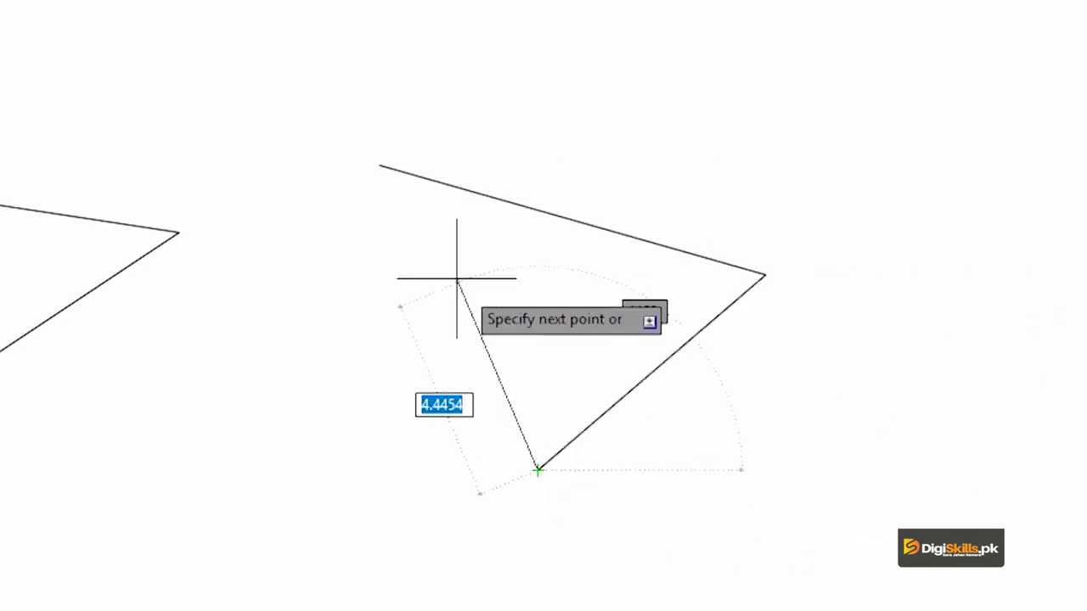
click(390, 210)
key(Return)
scroll(413, 230, down, 10)
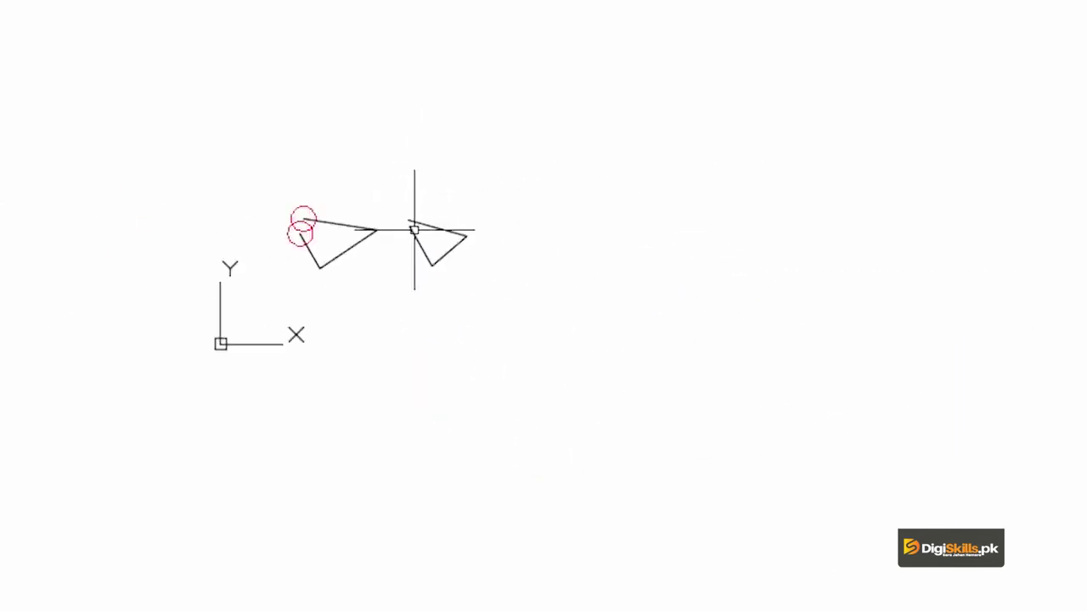
mouse_move(433, 232)
middle_down()
mouse_move(411, 386)
mouse_move(399, 399)
middle_up()
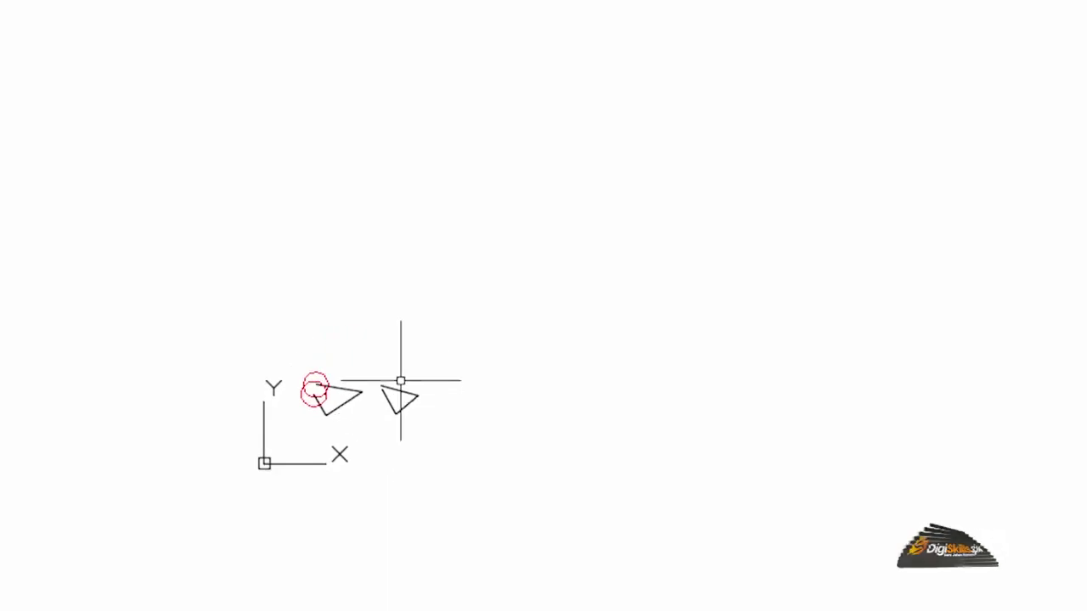
scroll(402, 404, up, 4)
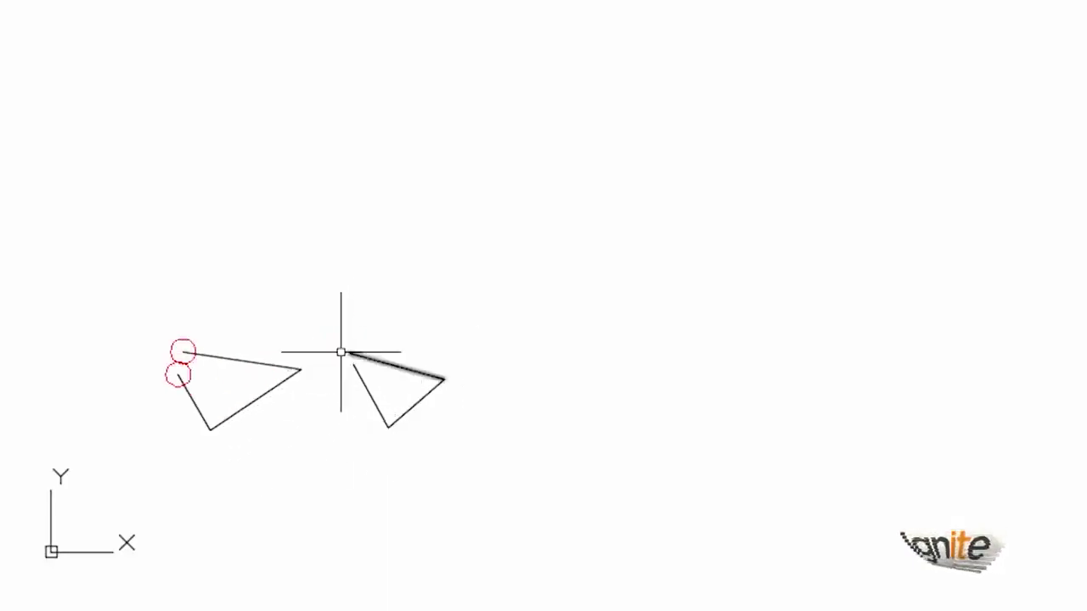
scroll(340, 351, up, 4)
middle_drag(524, 411, 284, 371)
key(Return)
click(350, 90)
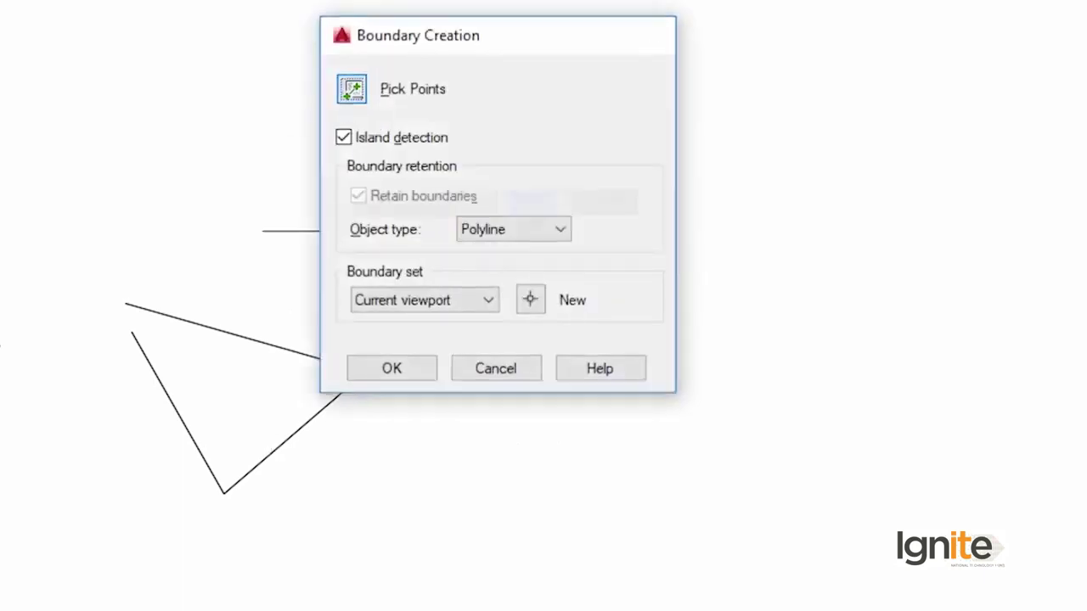
click(242, 394)
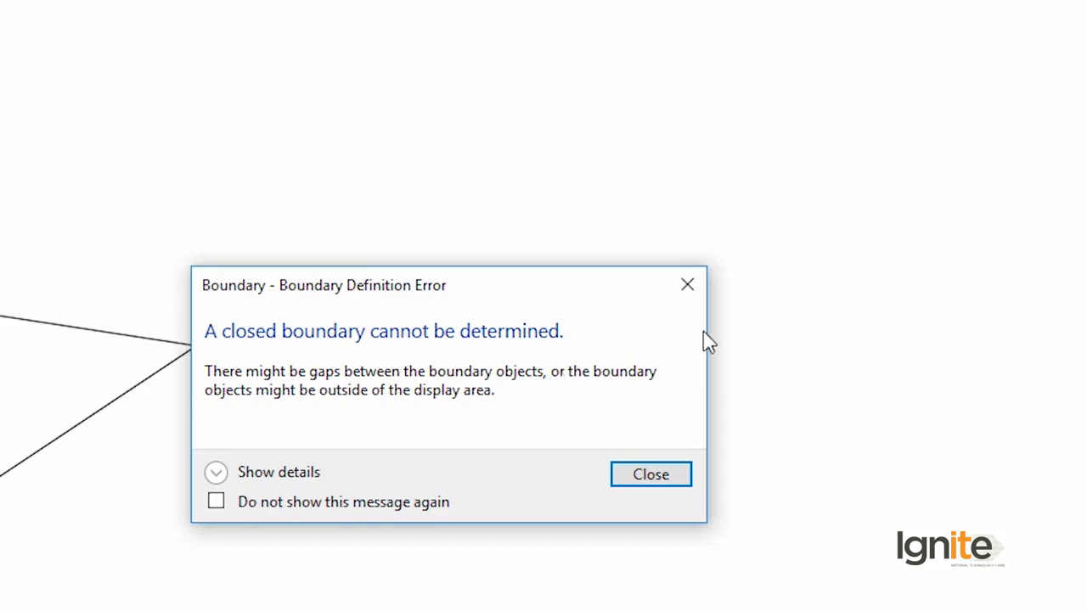
click(689, 287)
key(Escape)
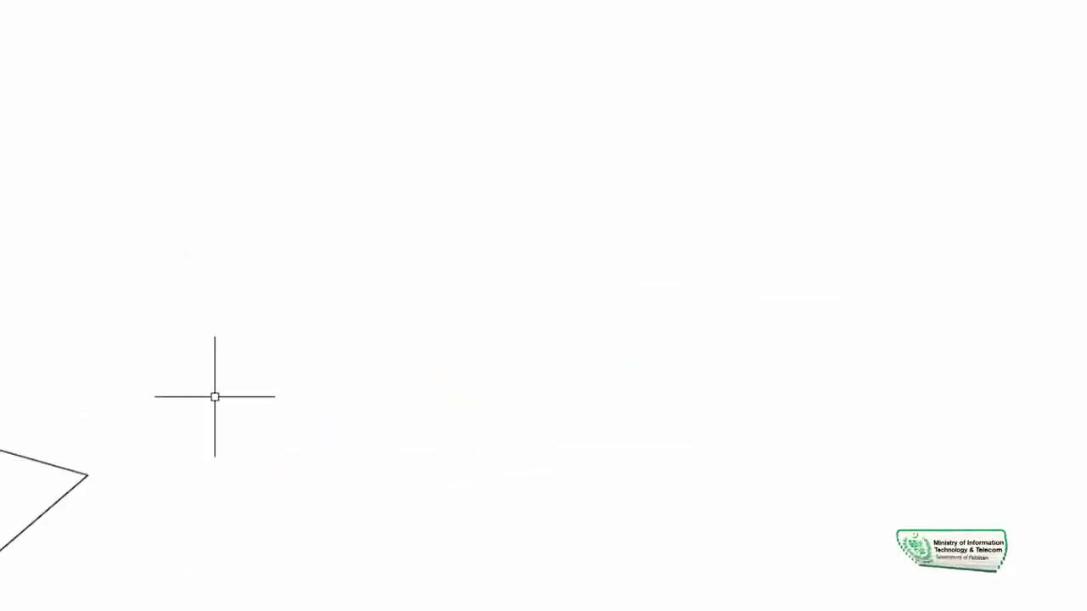
Draw a closed three-line triangle, then start the BOUNDARY command with BO
scroll(425, 245, up, 2)
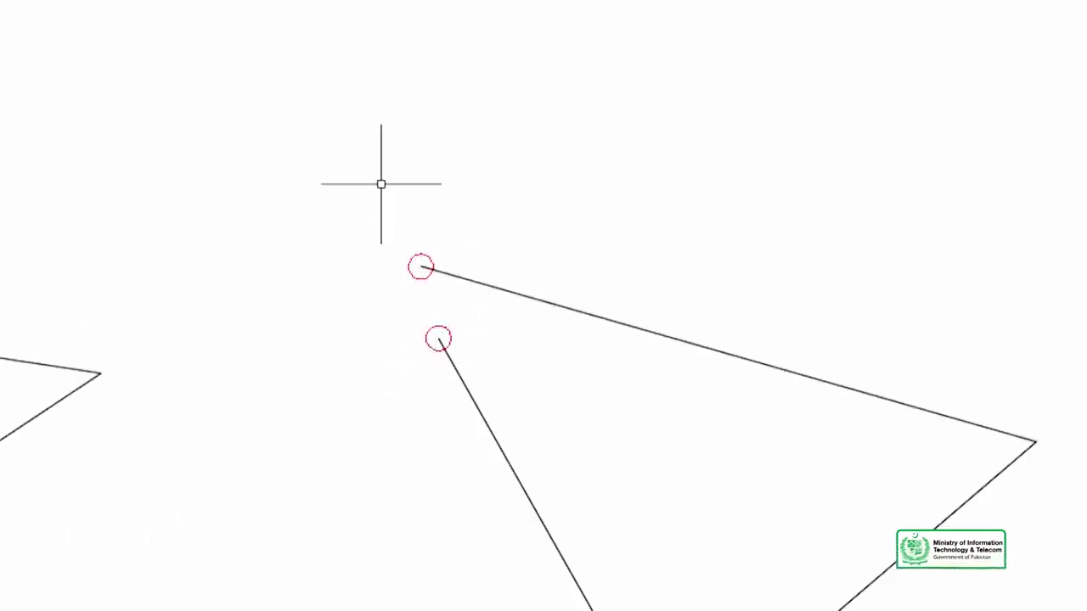
click(12, 59)
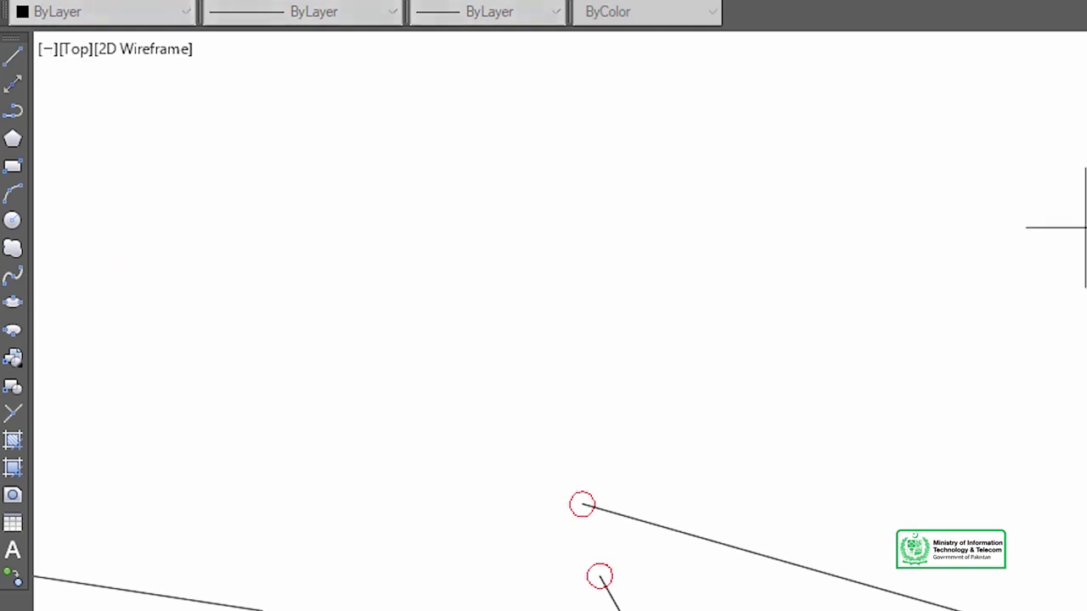
click(1071, 187)
click(852, 229)
click(575, 517)
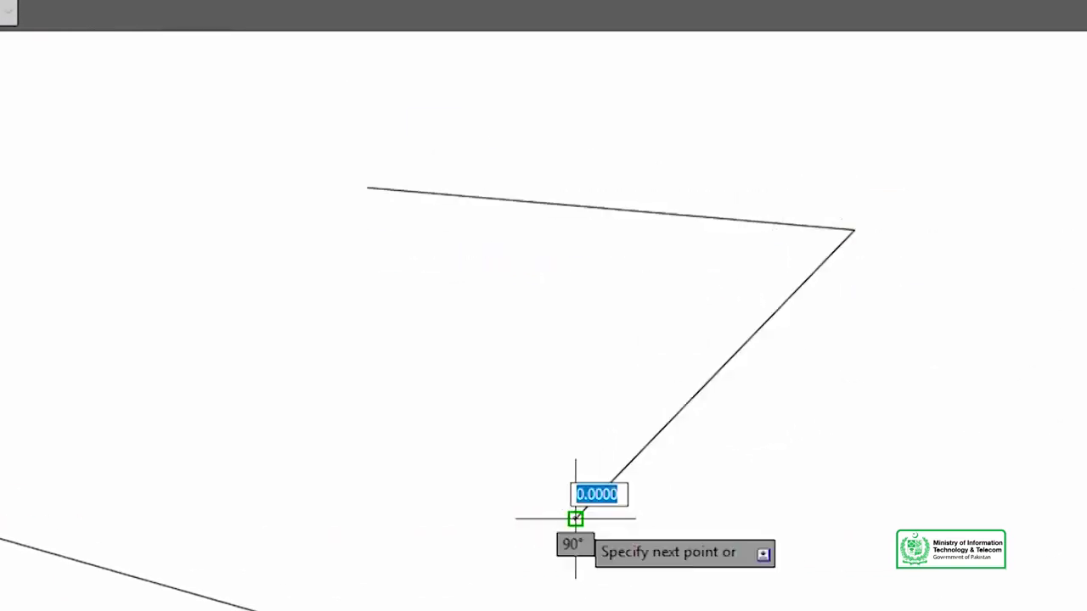
click(367, 187)
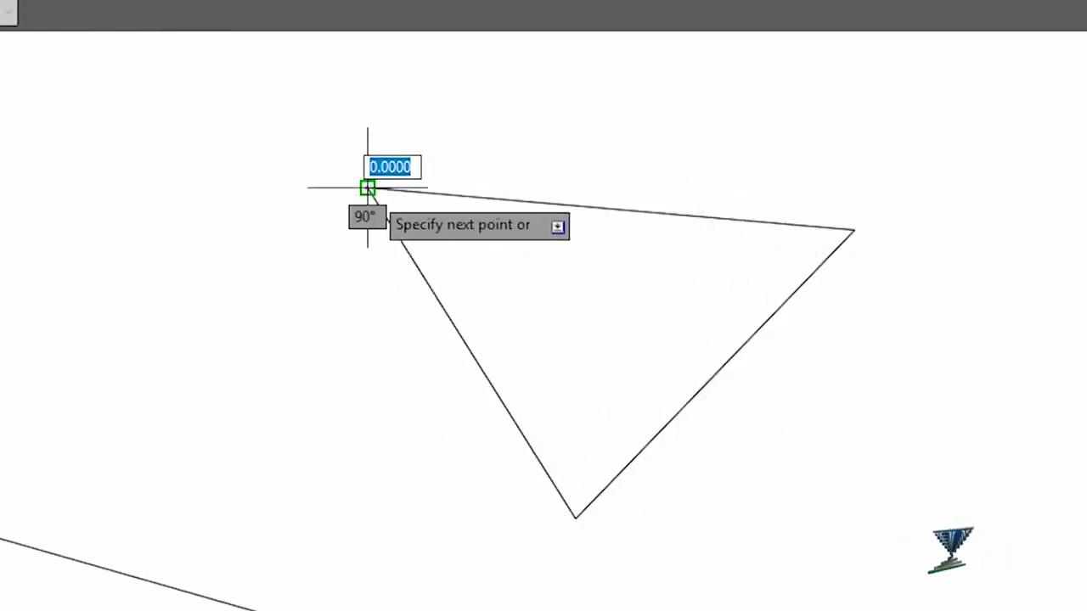
key(Return)
text(bo)
key(Return)
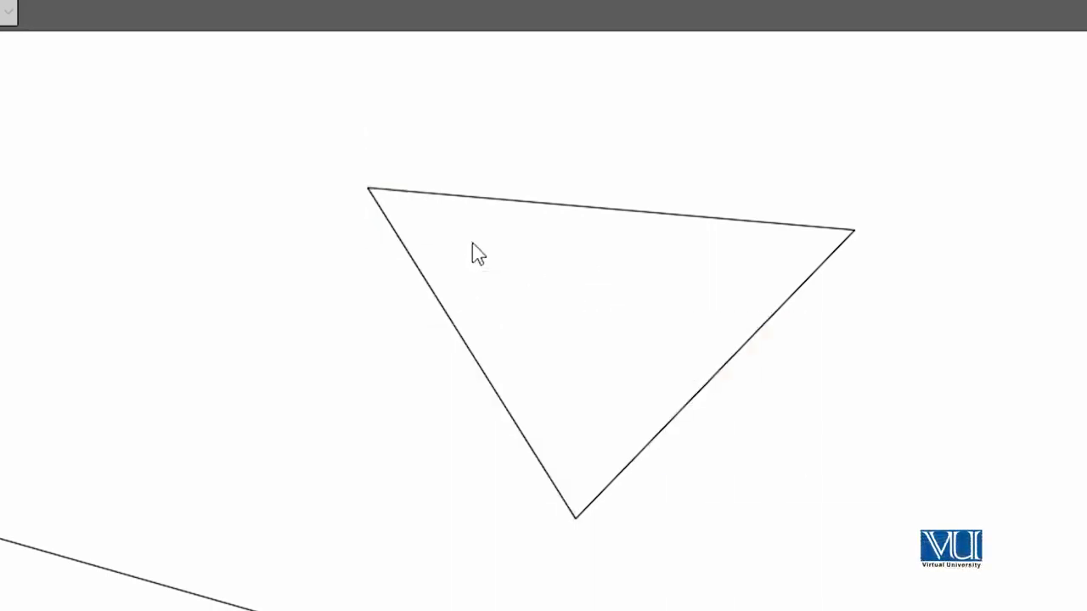
Create a boundary polyline by picking inside the closed triangle, then select it to check
click(583, 173)
click(583, 279)
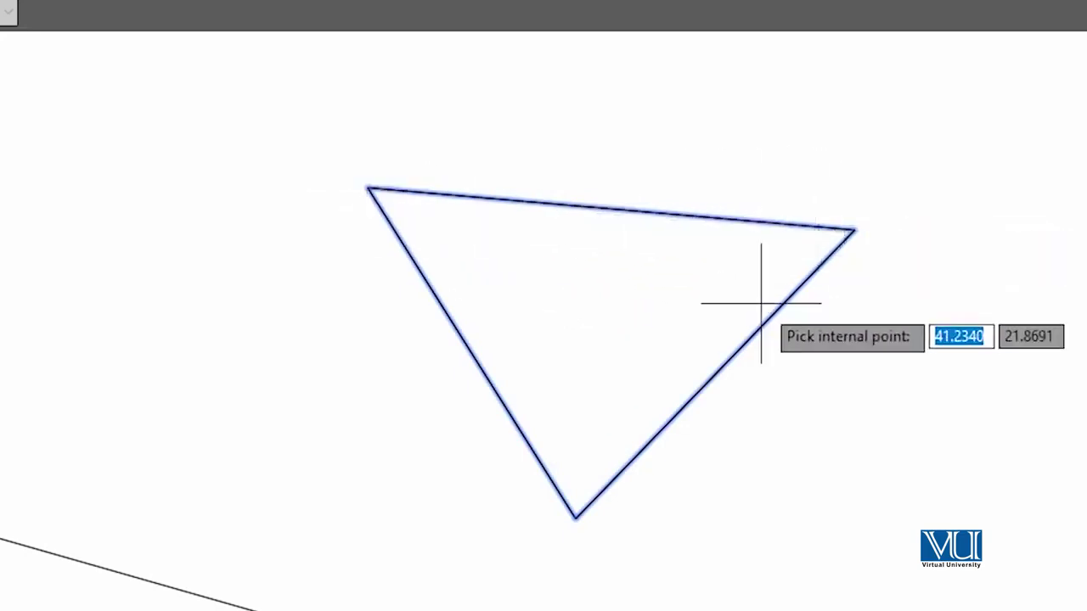
key(Return)
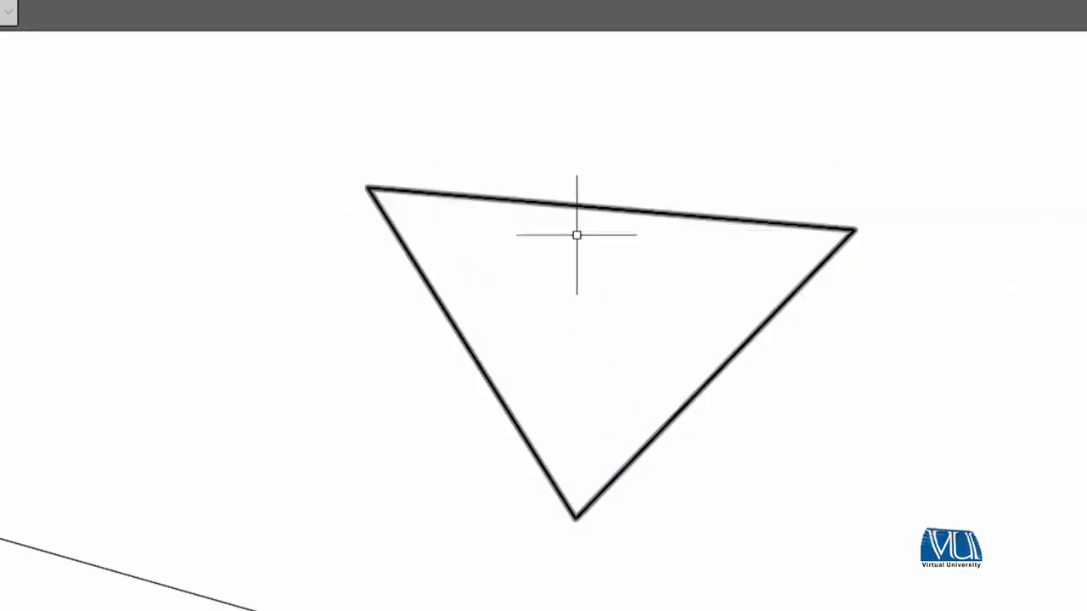
click(612, 208)
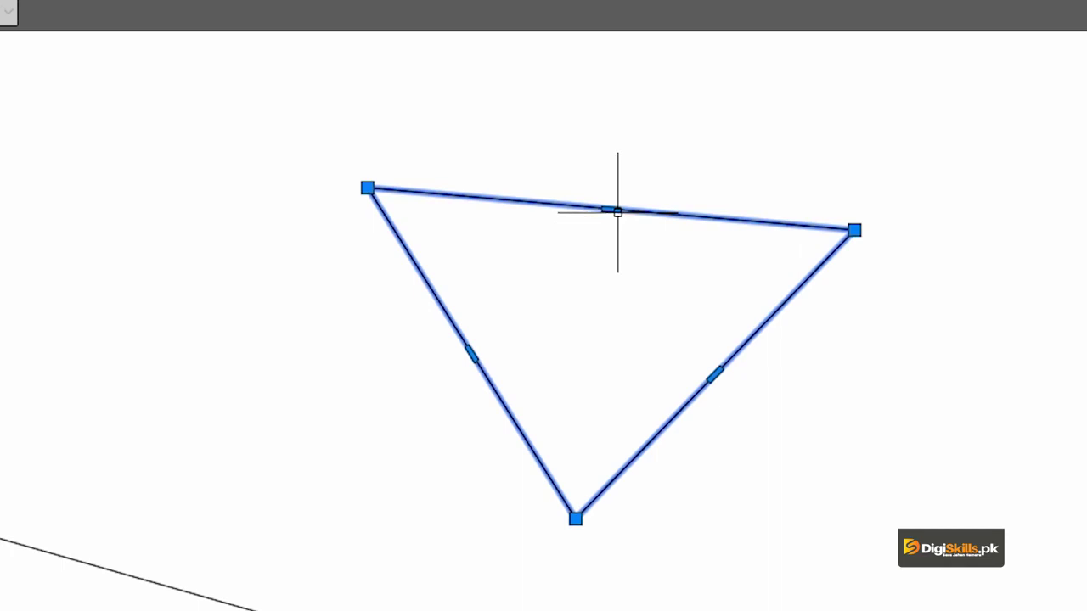
Draw another closed triangle from three lines to the right of the first
scroll(422, 503, down, 2)
middle_drag(532, 470, 56, 368)
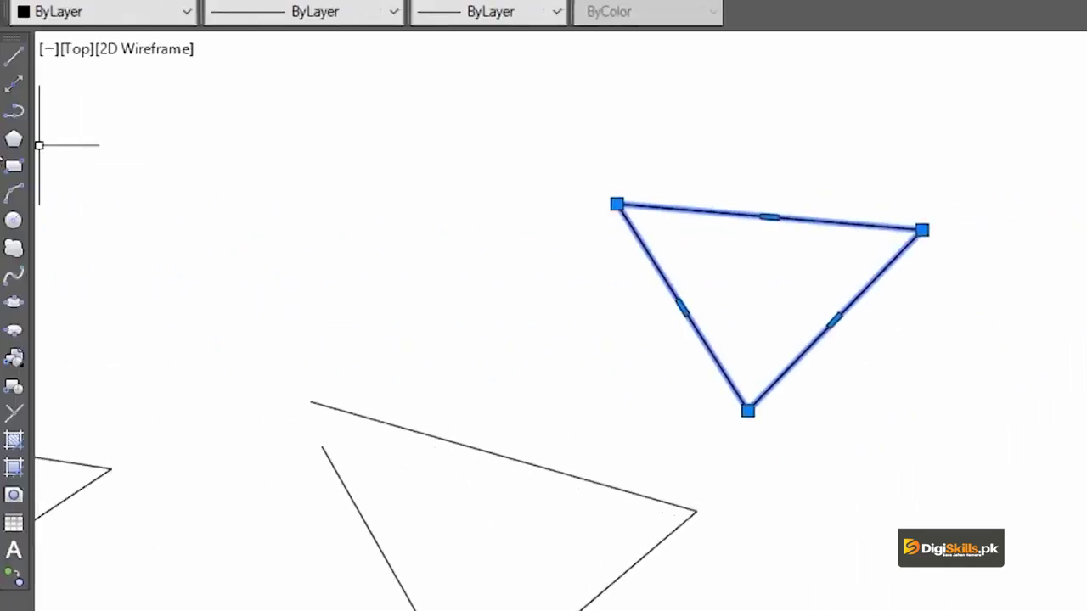
click(14, 56)
click(590, 253)
click(977, 271)
click(774, 537)
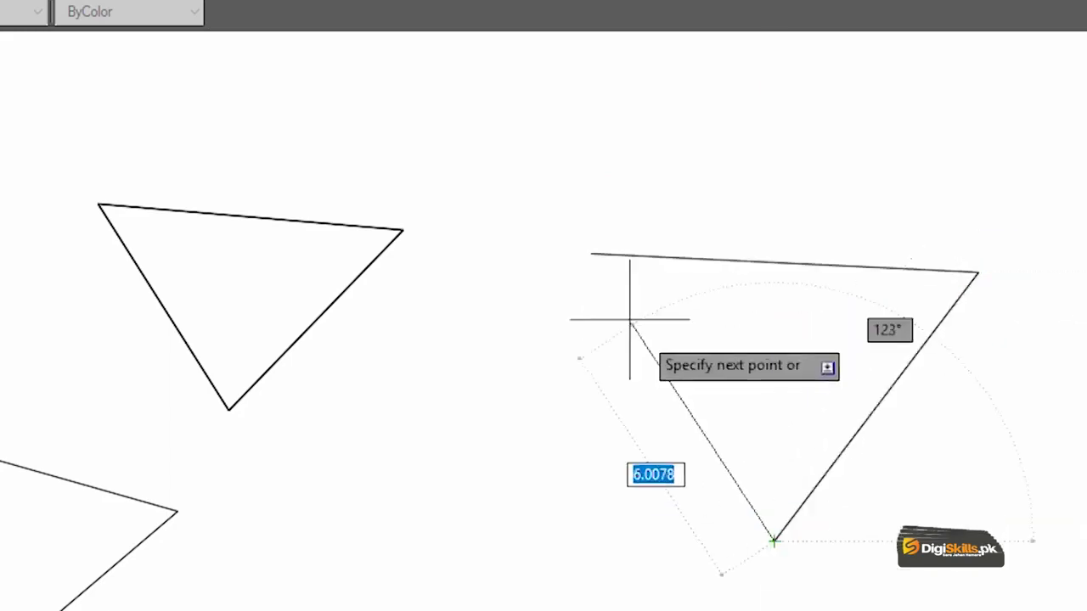
click(591, 254)
key(Return)
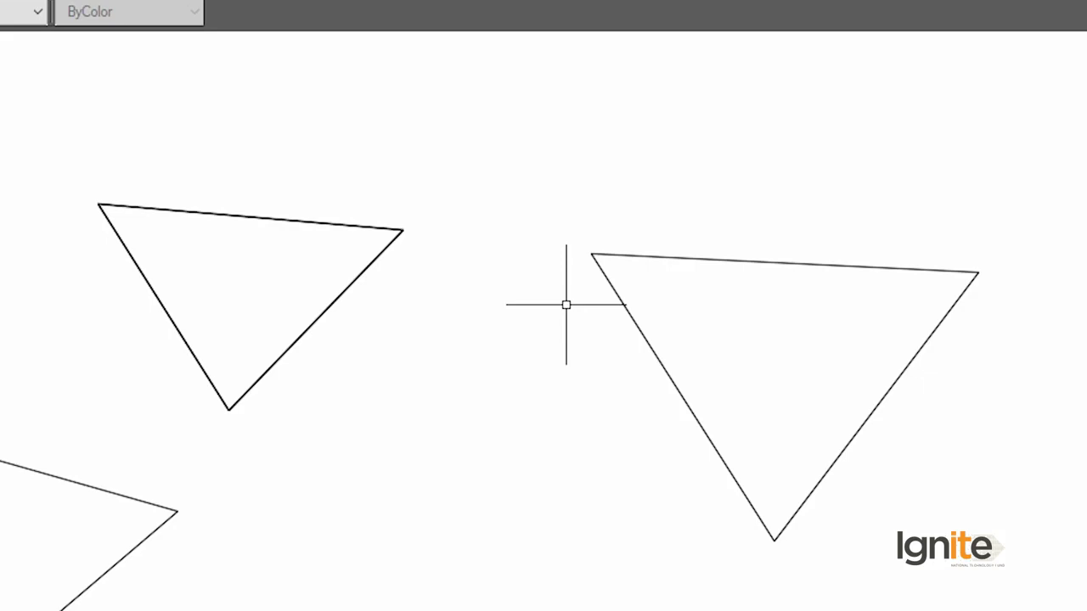
Show the left boundary triangle's properties: closed polyline, area 16.0314, length 18.5835
click(206, 213)
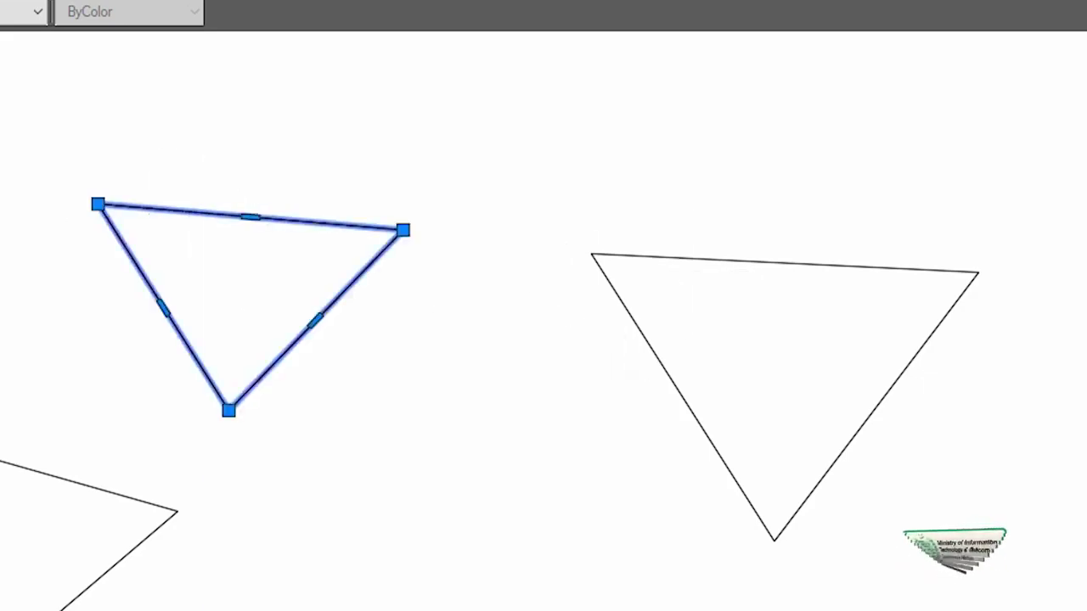
right_click(206, 211)
click(272, 571)
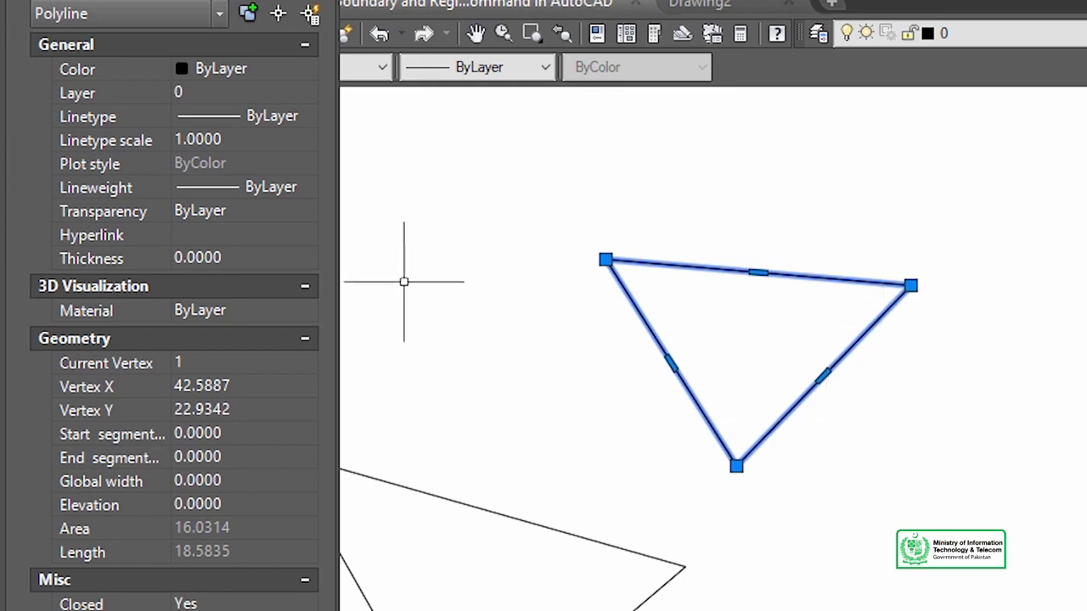
right_click(736, 272)
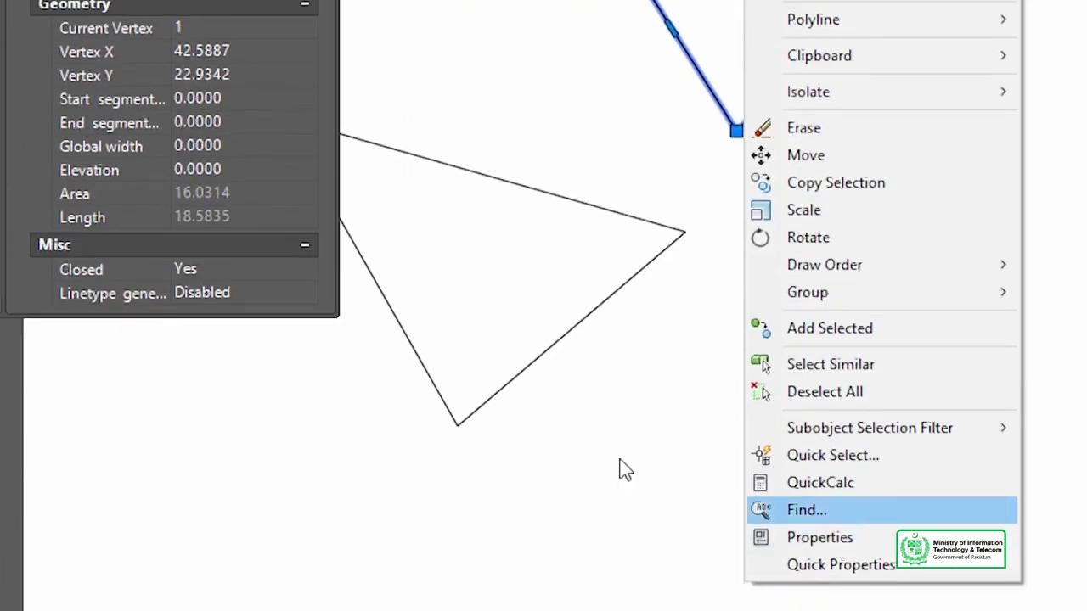
click(271, 292)
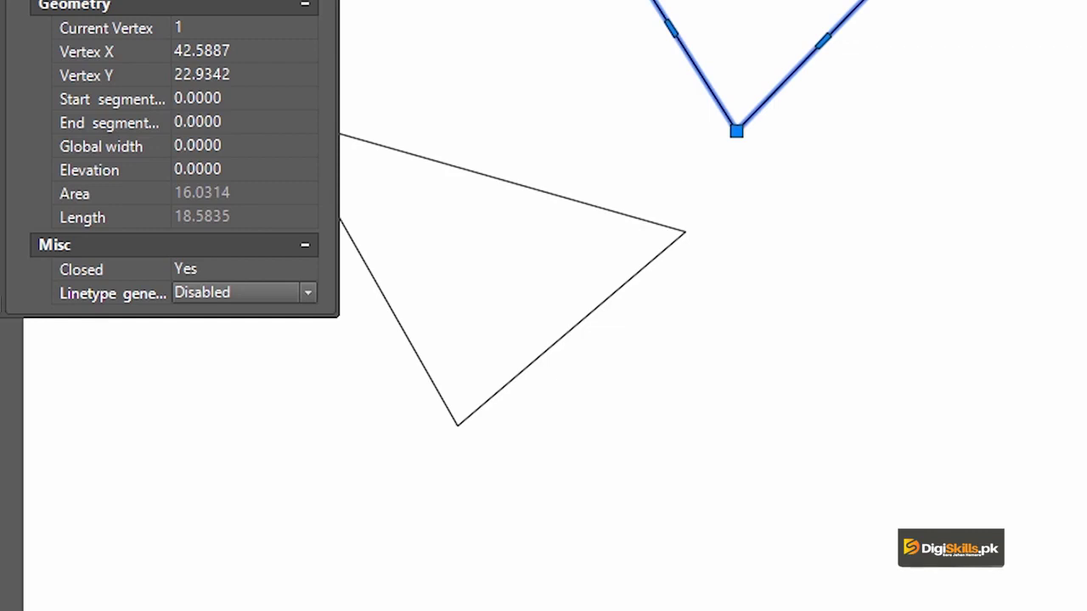
Select the right triangle's three line edges so their properties show *VARIES* geometry values
click(697, 199)
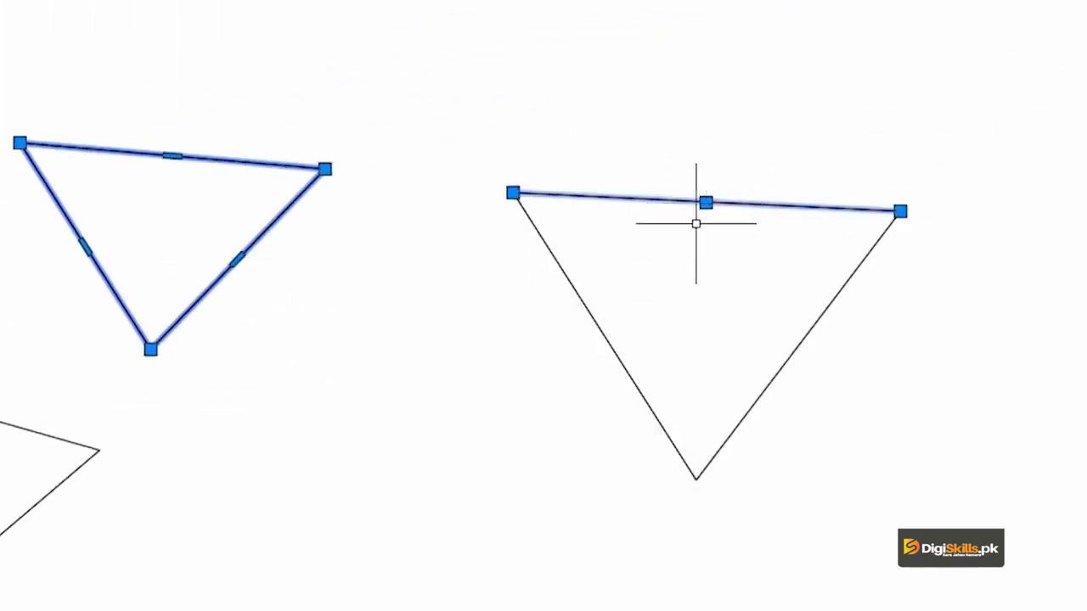
click(567, 285)
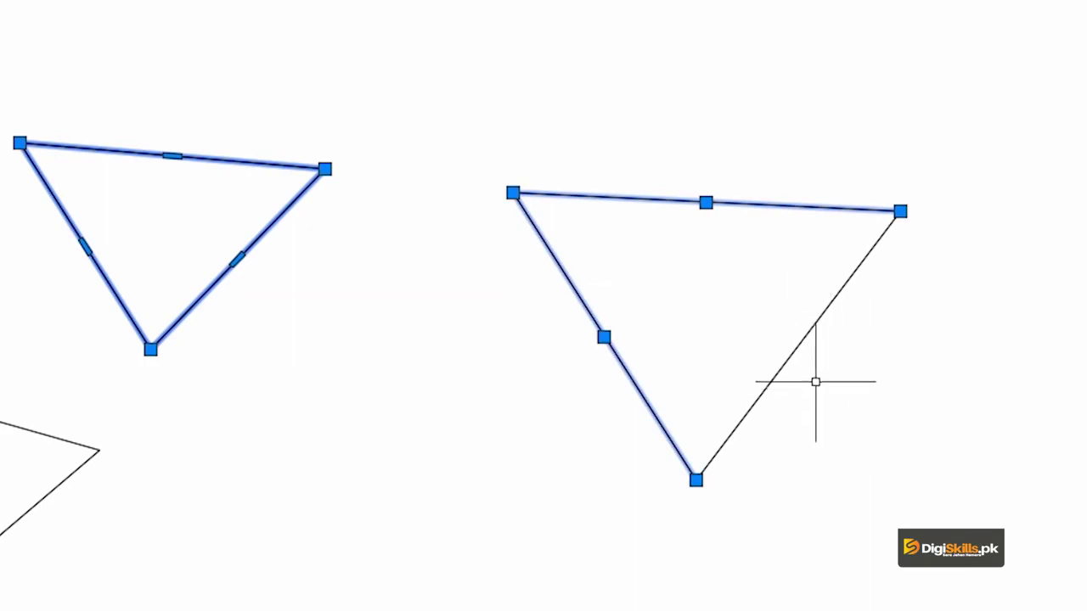
click(788, 355)
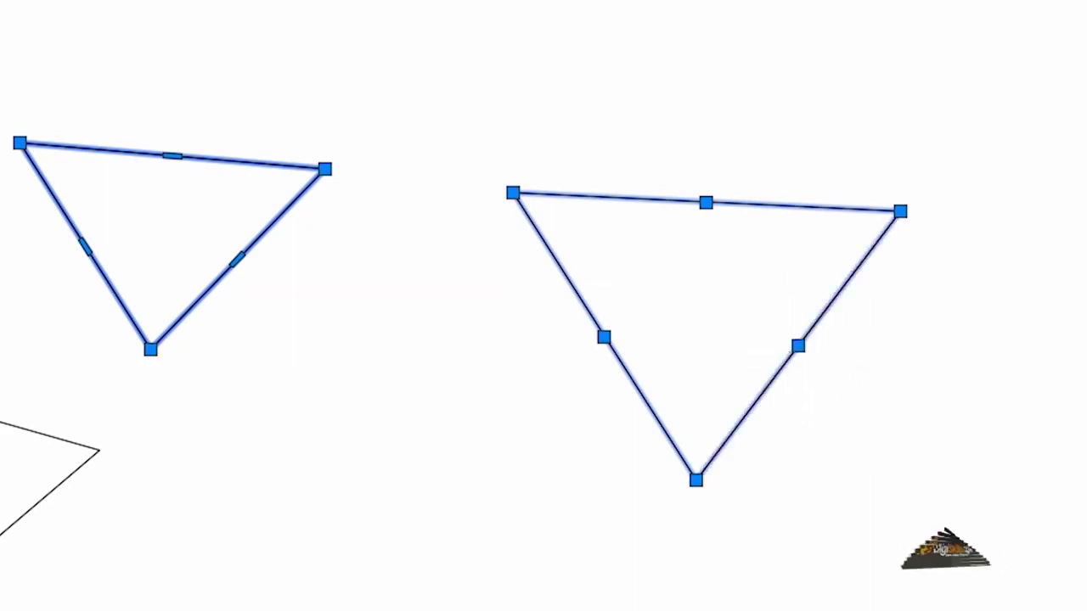
key(Escape)
click(612, 196)
click(548, 246)
click(804, 335)
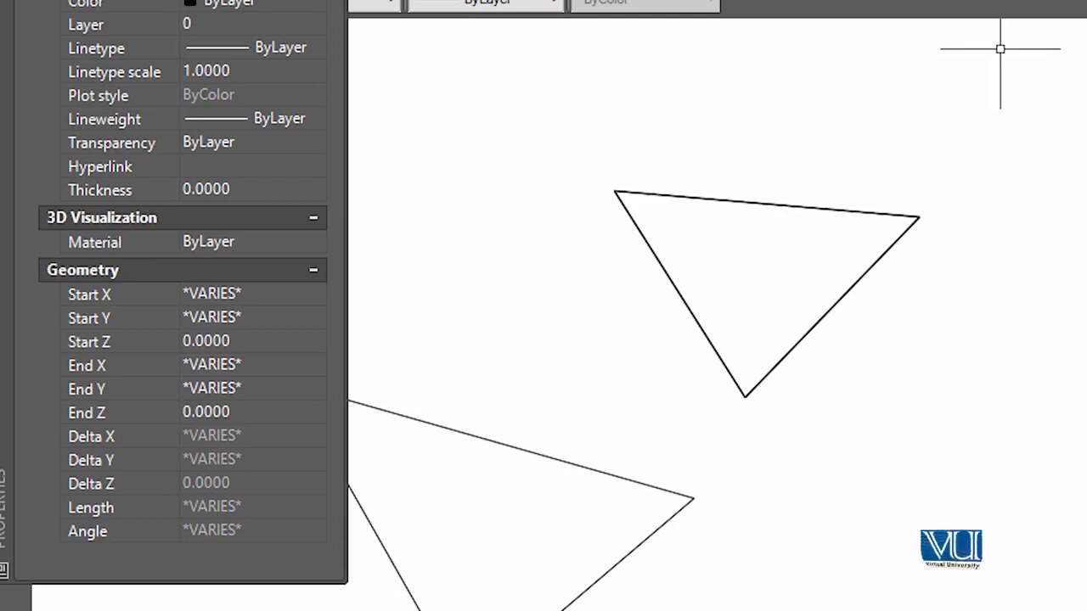
Hatch the inverted triangle's interior with the ANSI31 diagonal-line pattern
key(Return)
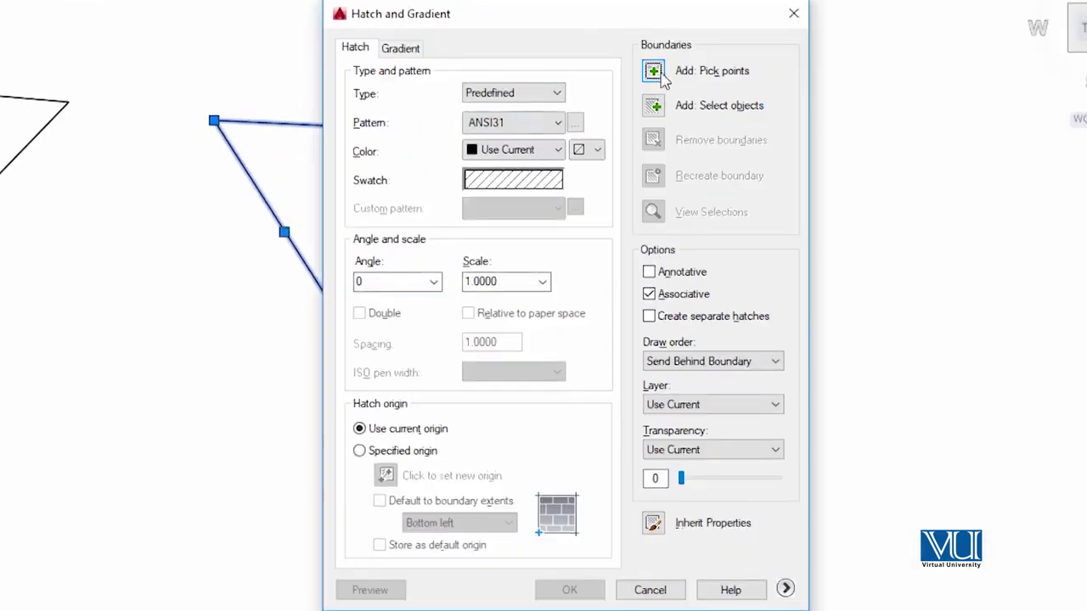
click(662, 74)
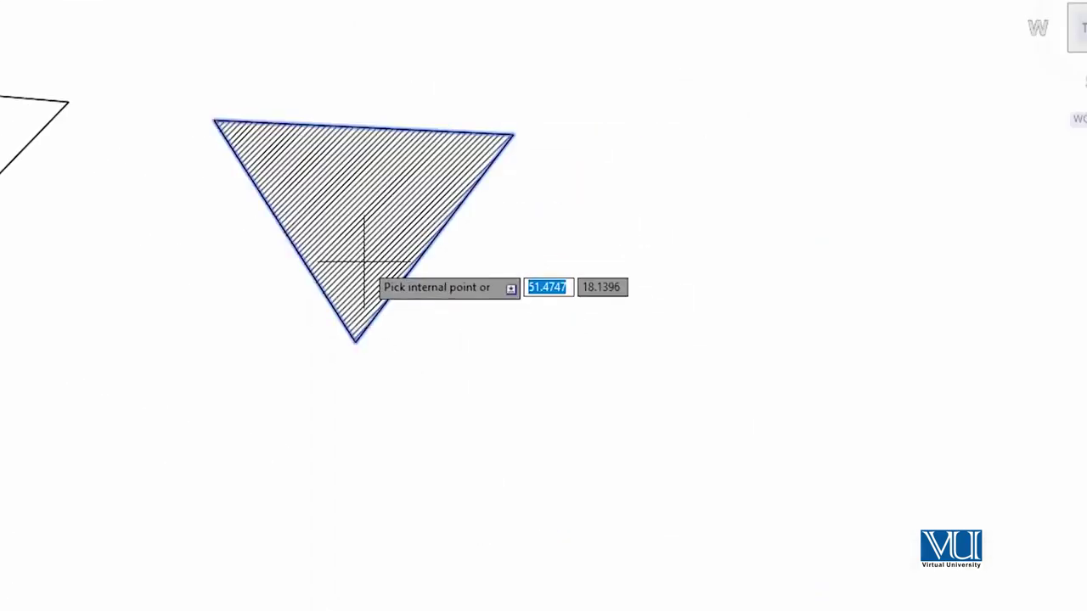
click(365, 263)
key(Return)
click(565, 587)
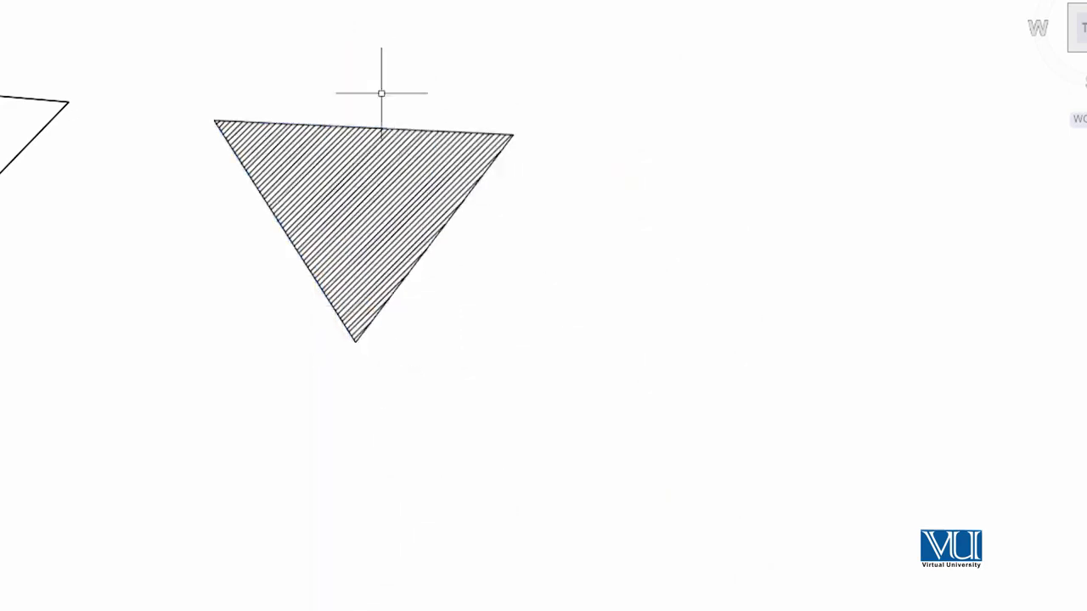
scroll(323, 175, up, 2)
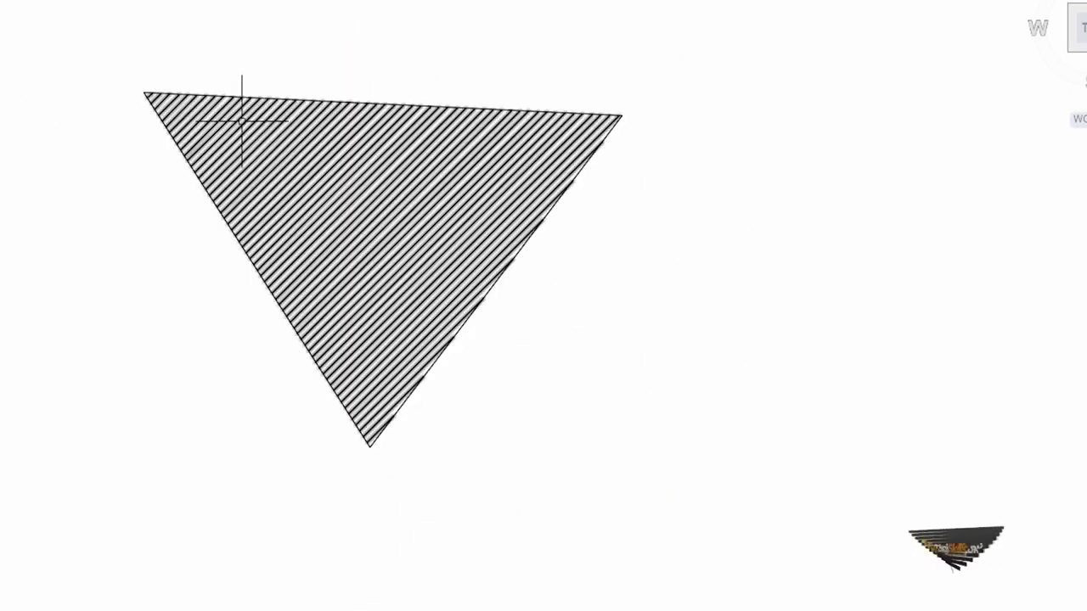
scroll(290, 163, down, 2)
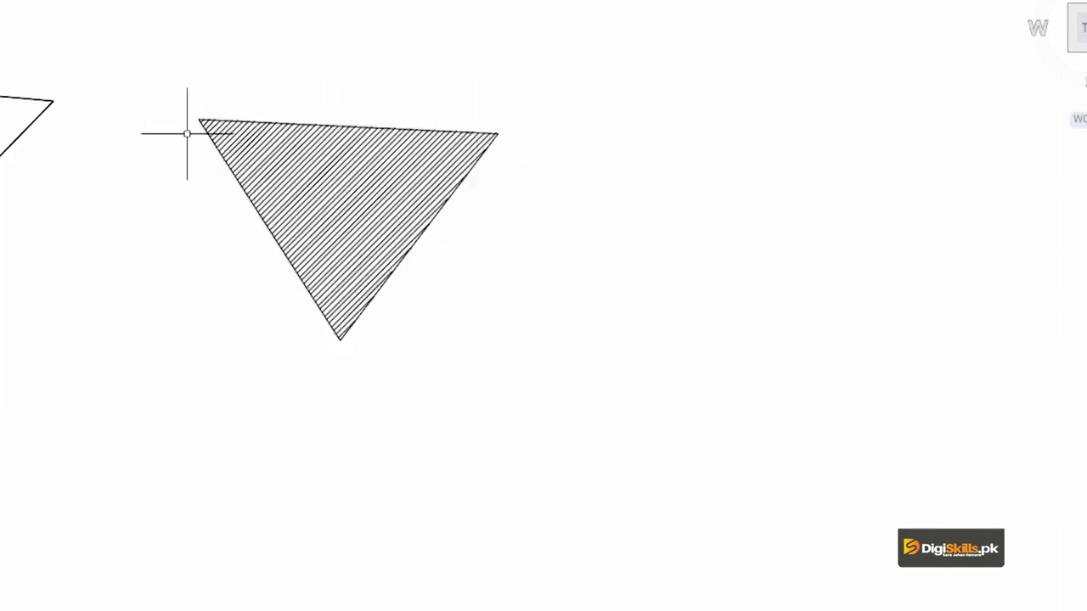
Select and delete the hatch fill inside the triangle
middle_drag(382, 142, 350, 172)
click(313, 197)
key(Delete)
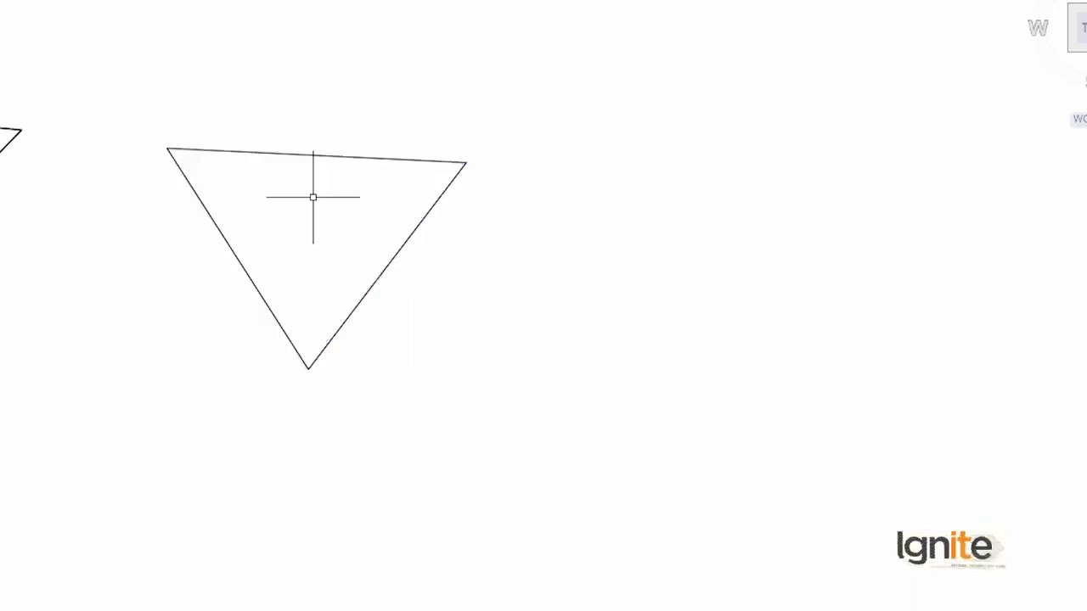
Create a boundary polyline tracing the inverted triangle with BO
text(bo)
key(Return)
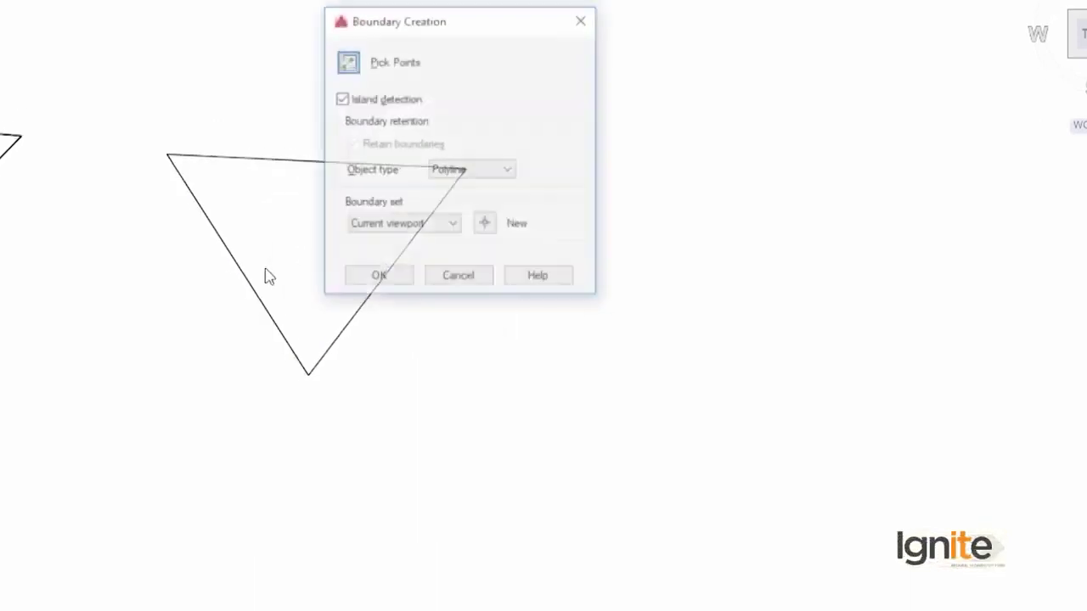
click(363, 104)
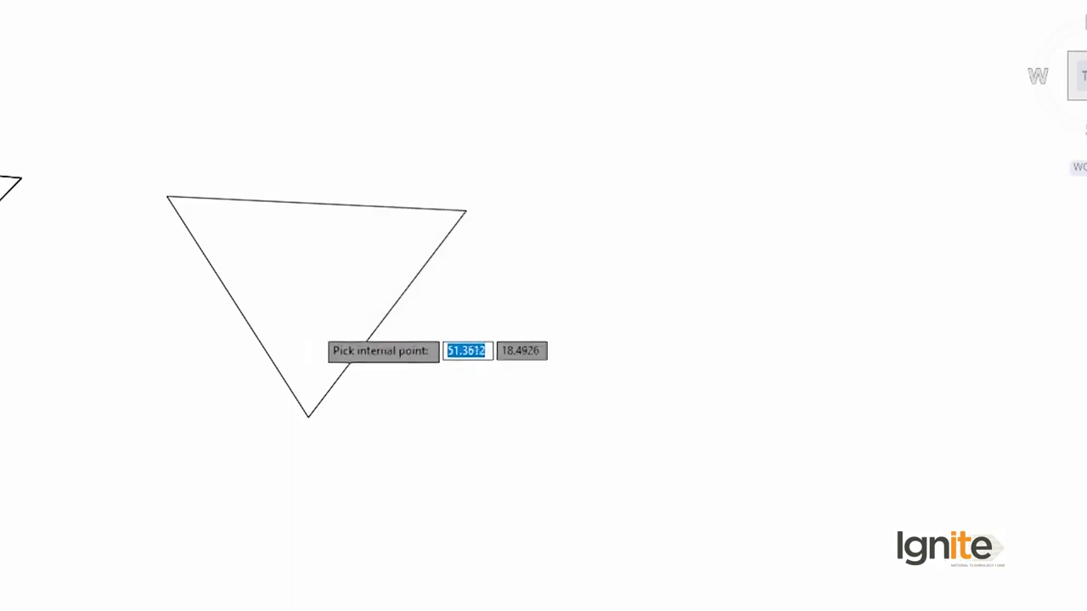
click(327, 320)
key(Return)
key(Return)
click(376, 315)
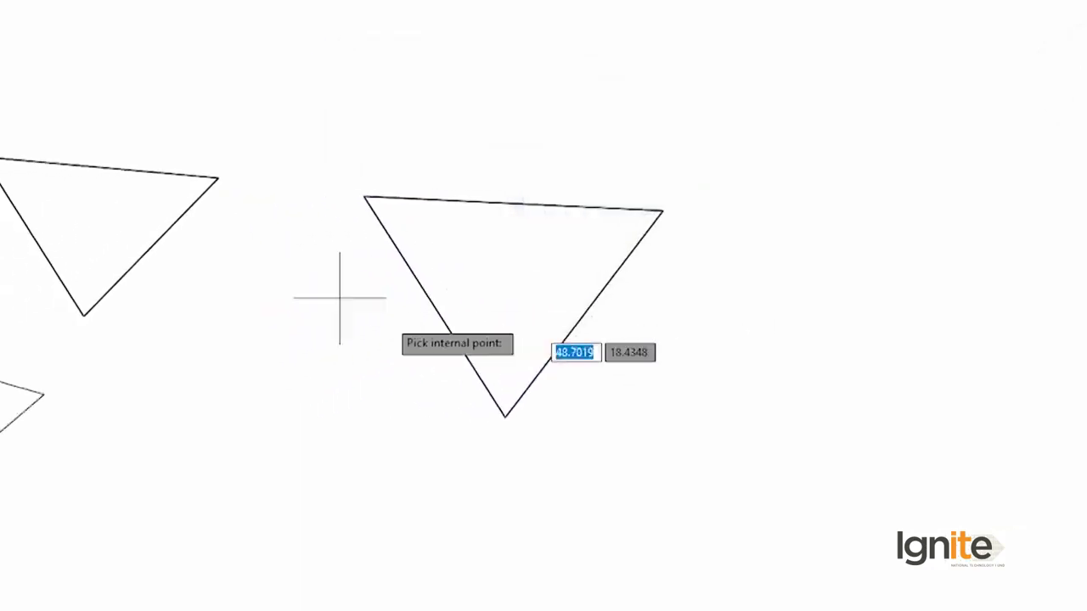
key(Return)
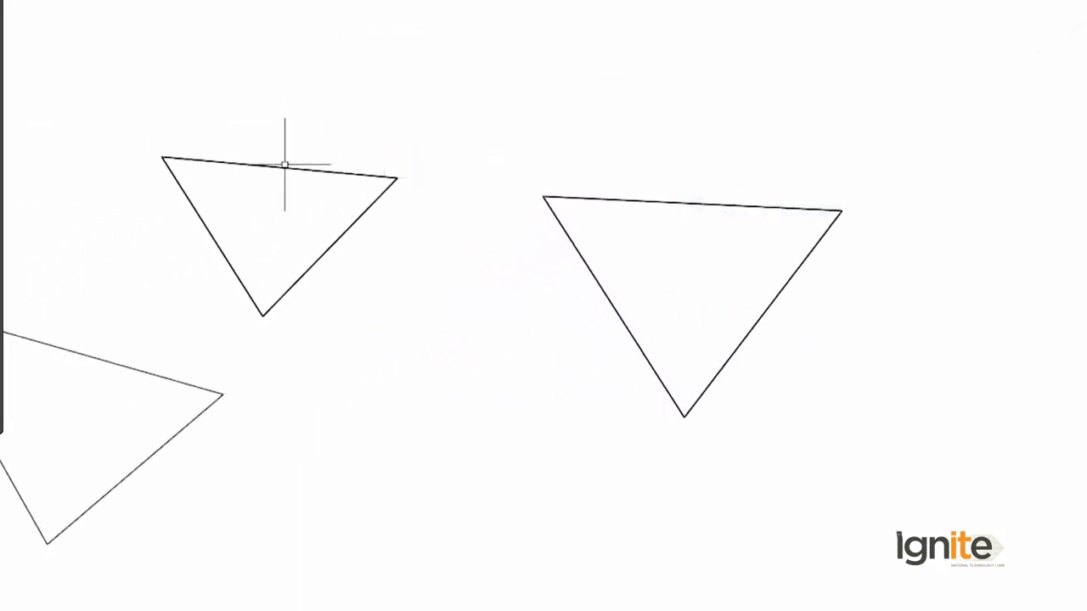
Copy the small top-left triangle and paste the copy lower in the drawing
click(284, 164)
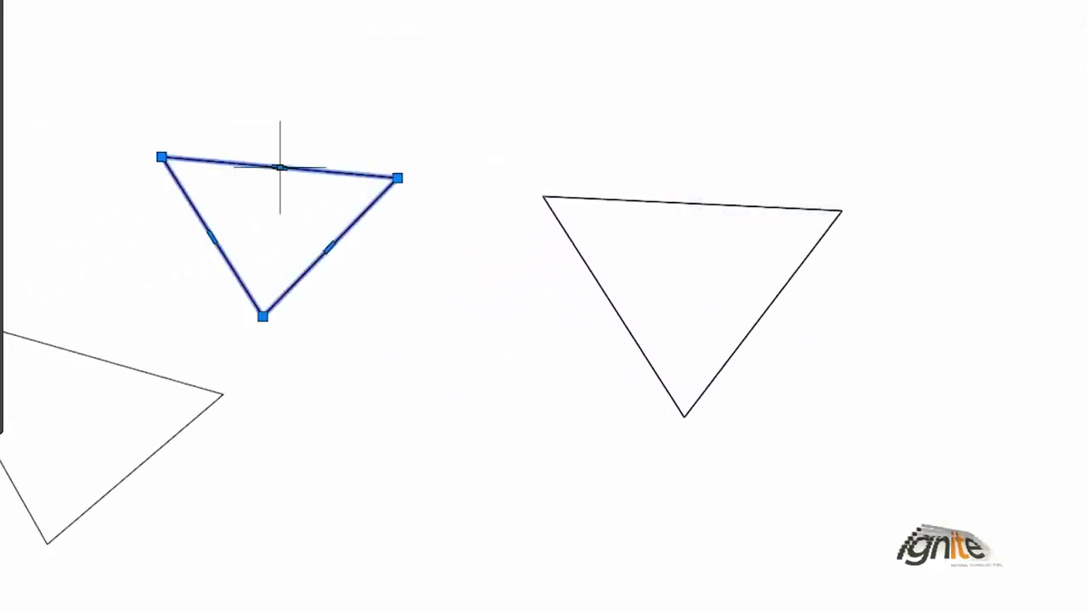
key(ctrl+c)
key(ctrl+v)
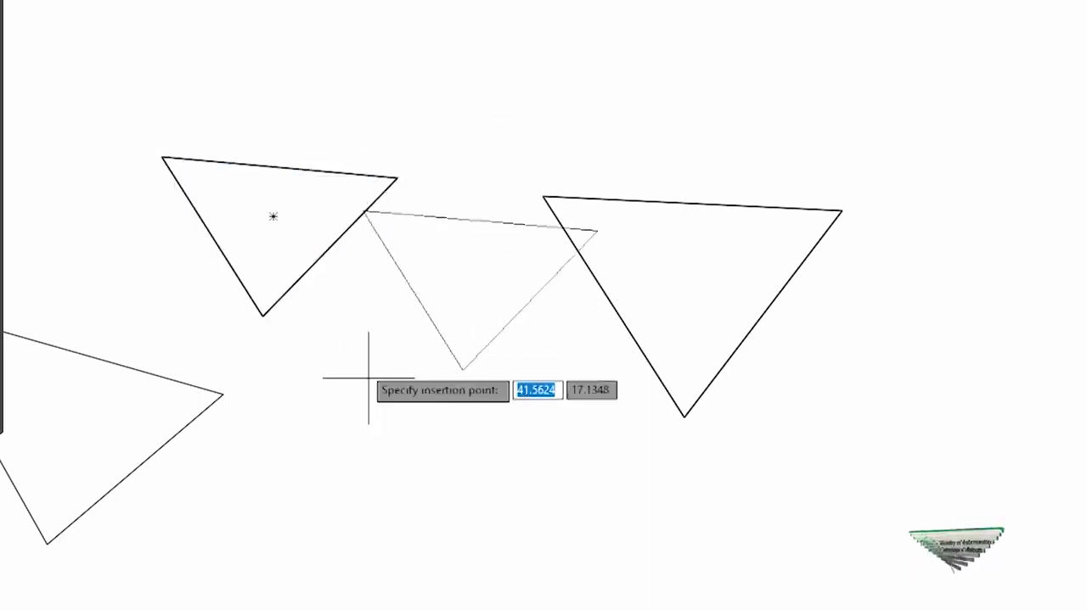
click(351, 571)
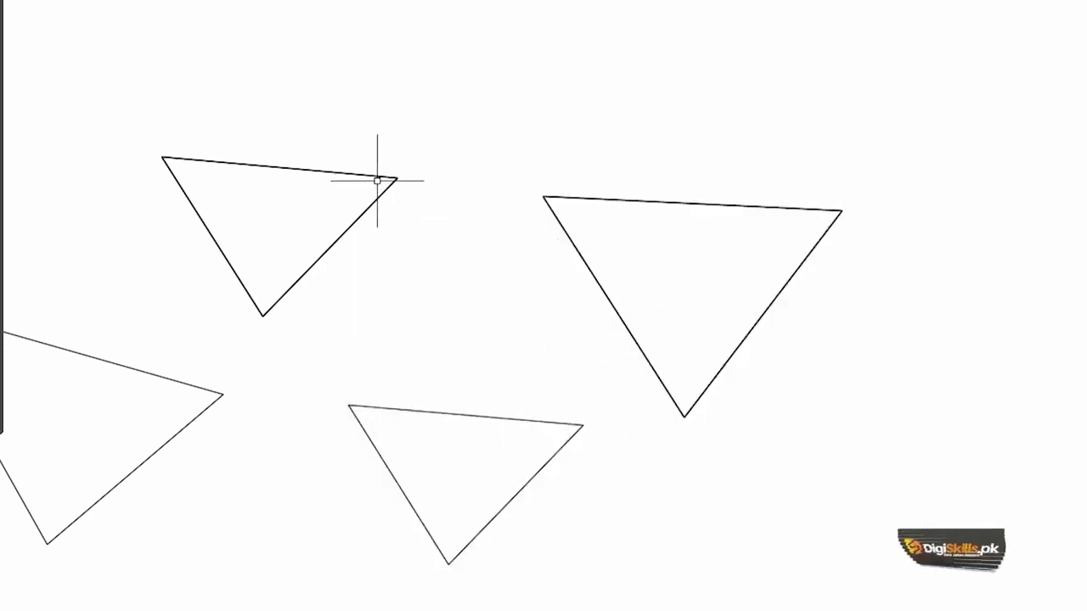
text(a)
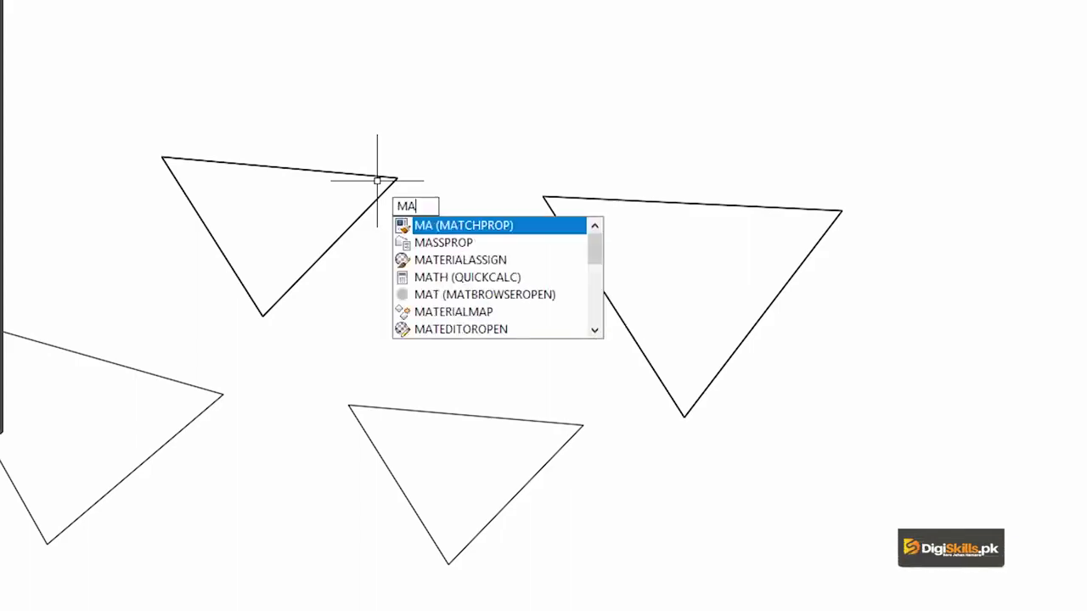
text(ss)
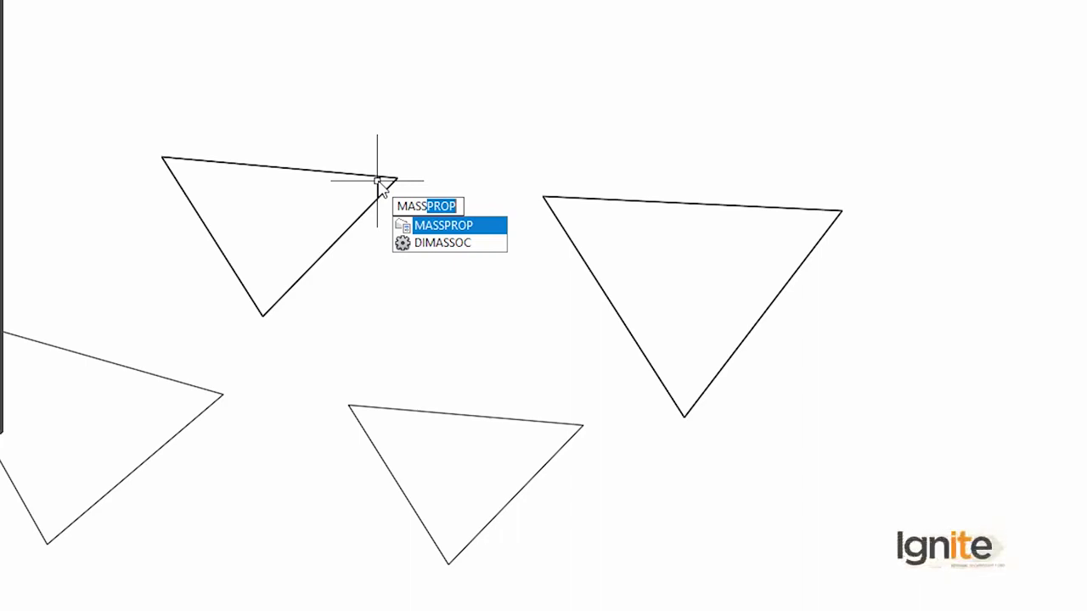
key(Return)
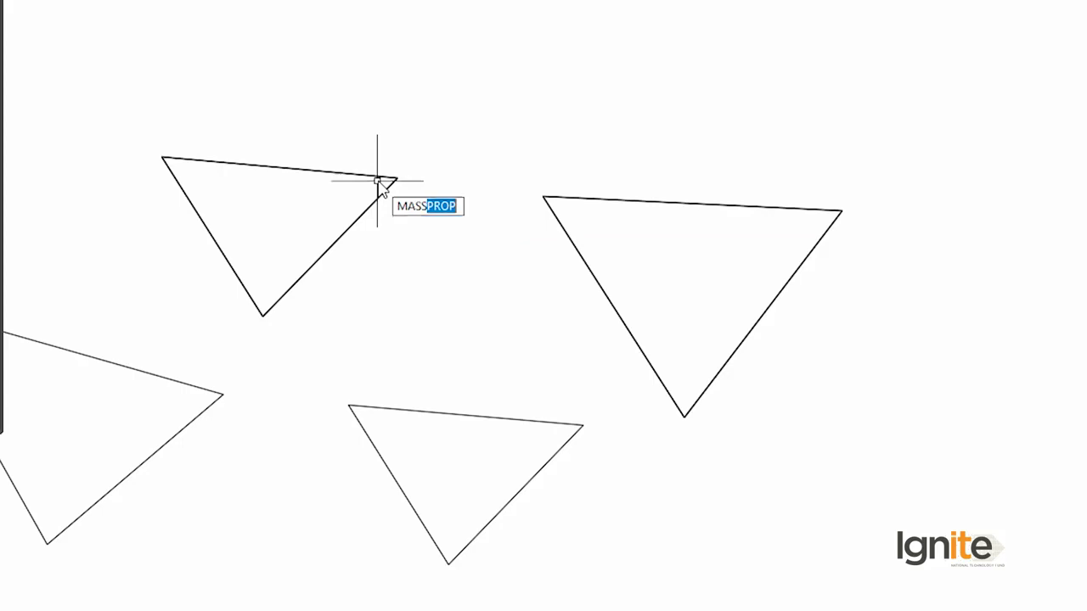
click(370, 204)
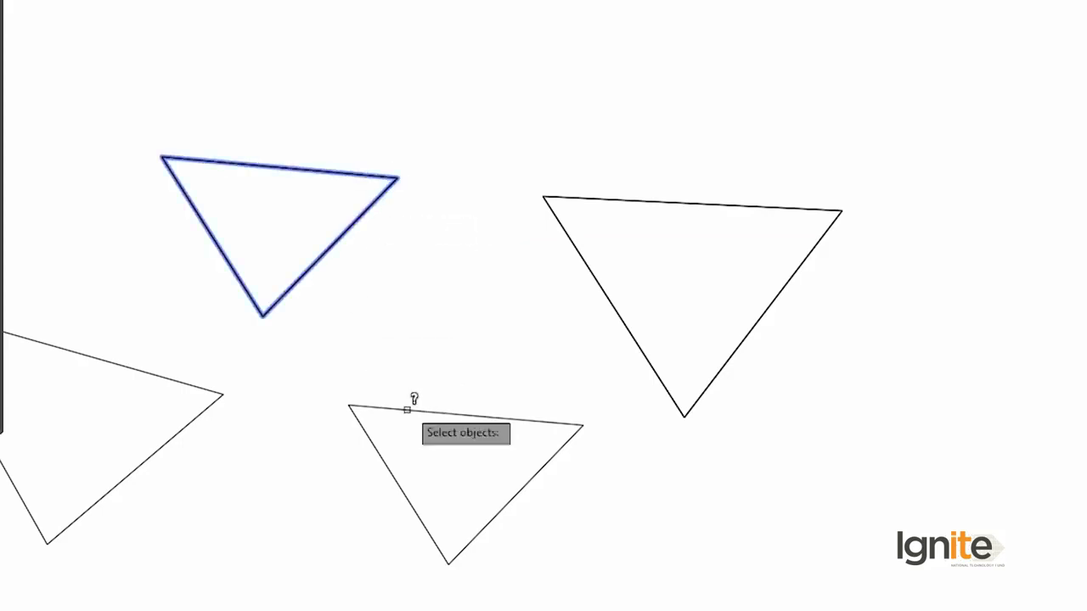
click(406, 409)
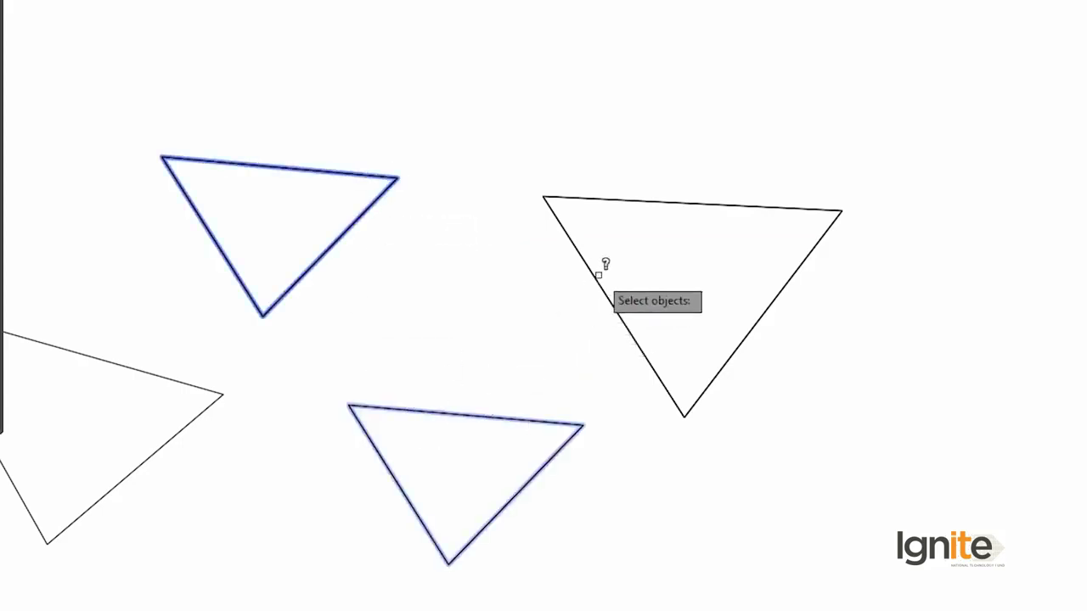
click(596, 277)
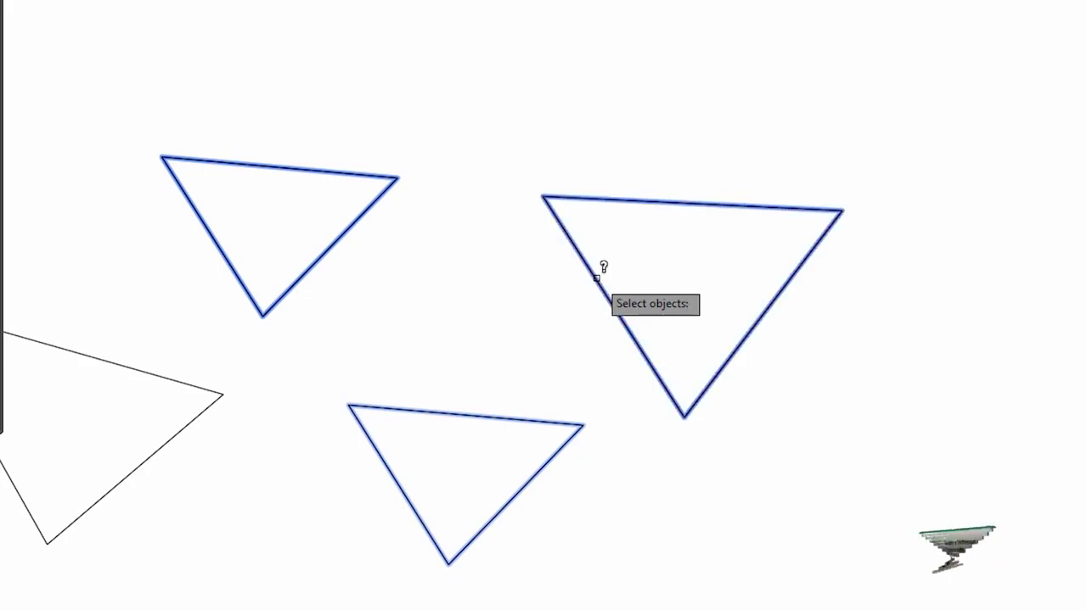
key(Return)
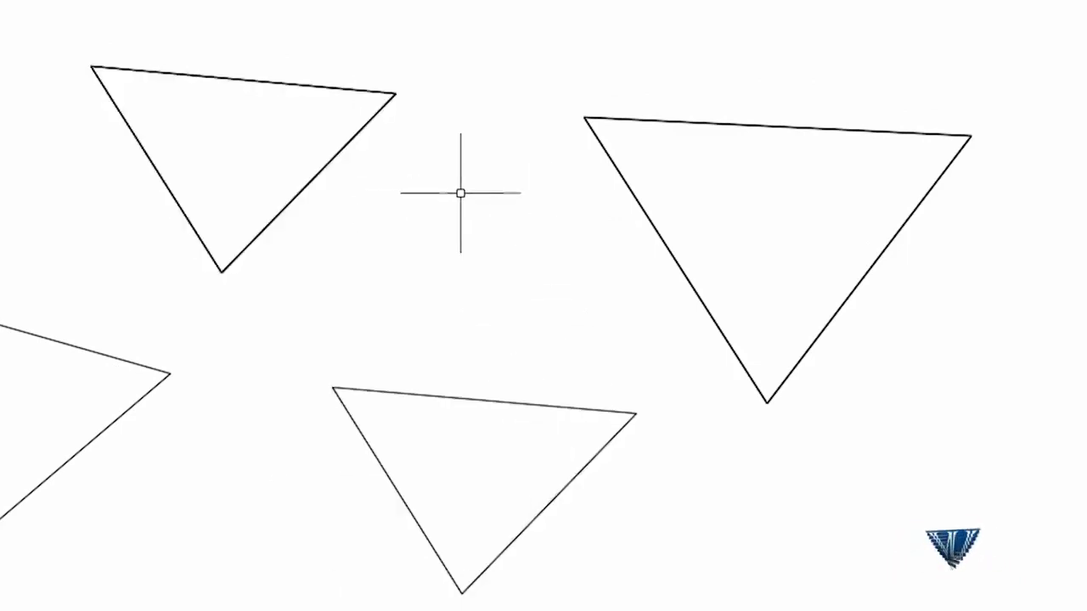
mouse_move(354, 134)
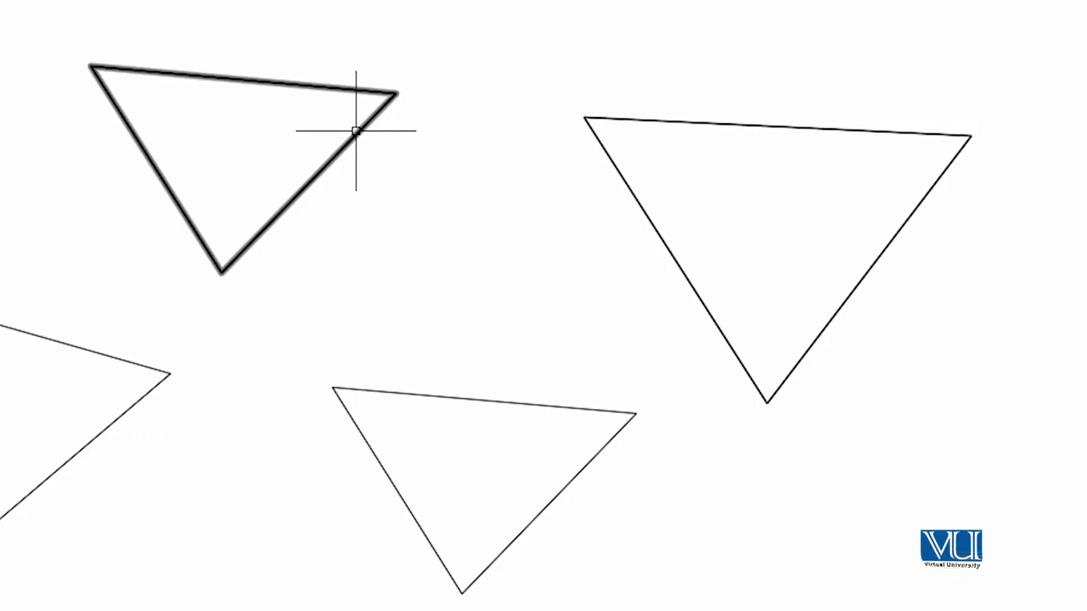